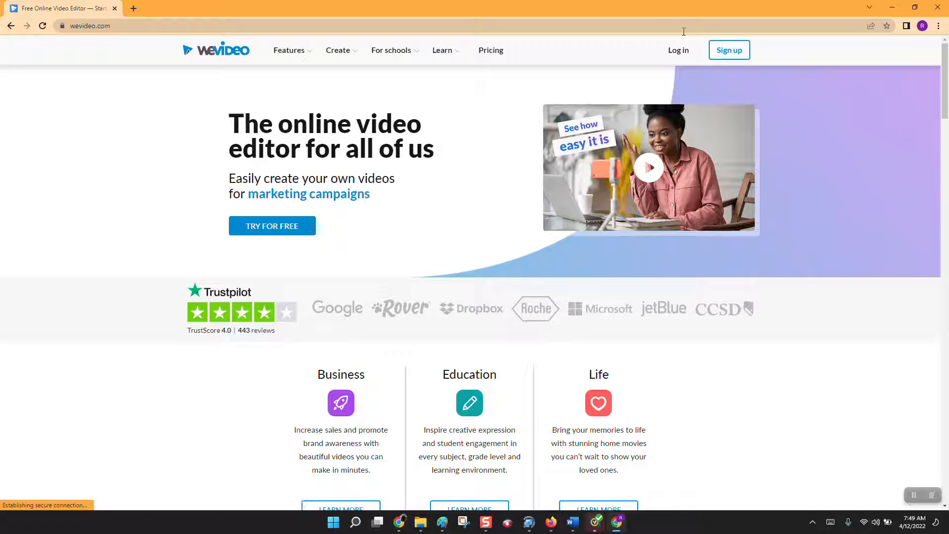
- Log in with the Google account and open the recent First Last Name Per 3 civil rights project in the Personal workspace
left_click(680, 52)
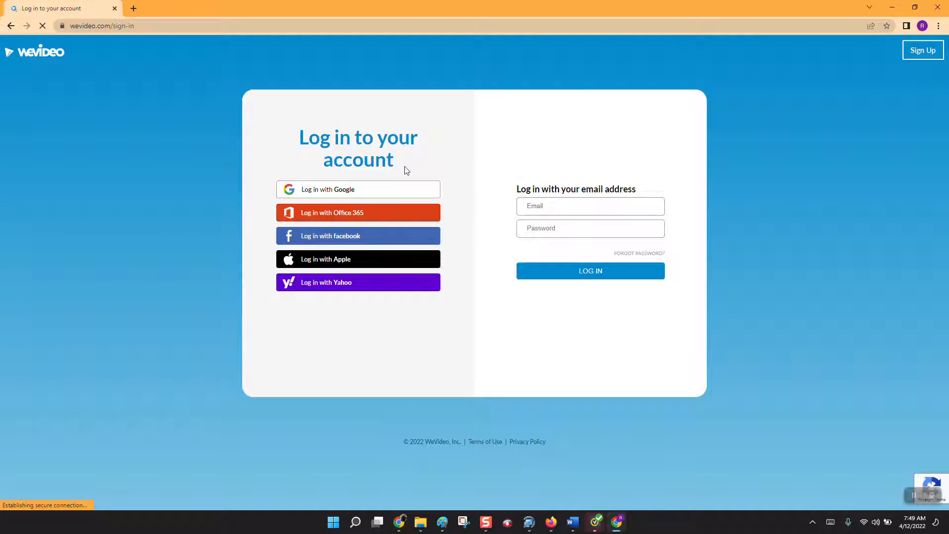
left_click(385, 190)
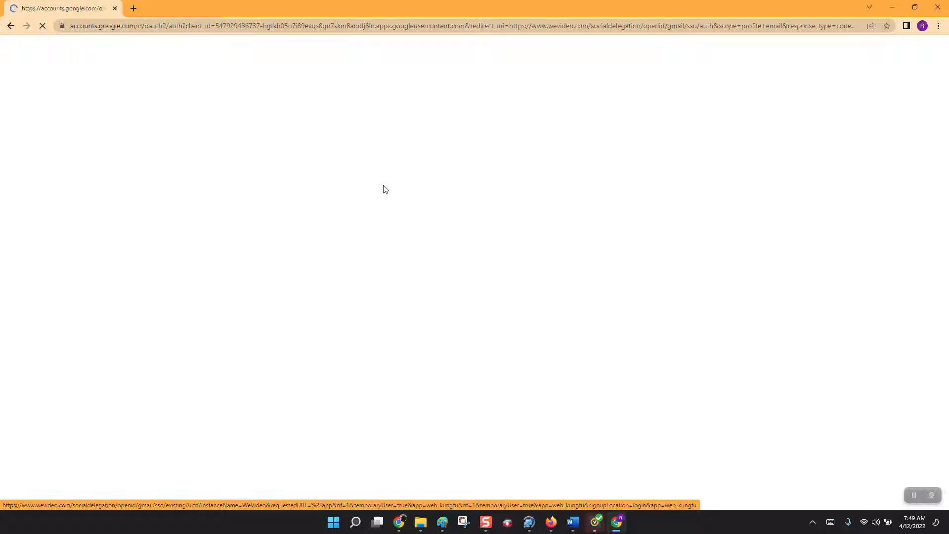
left_click(417, 273)
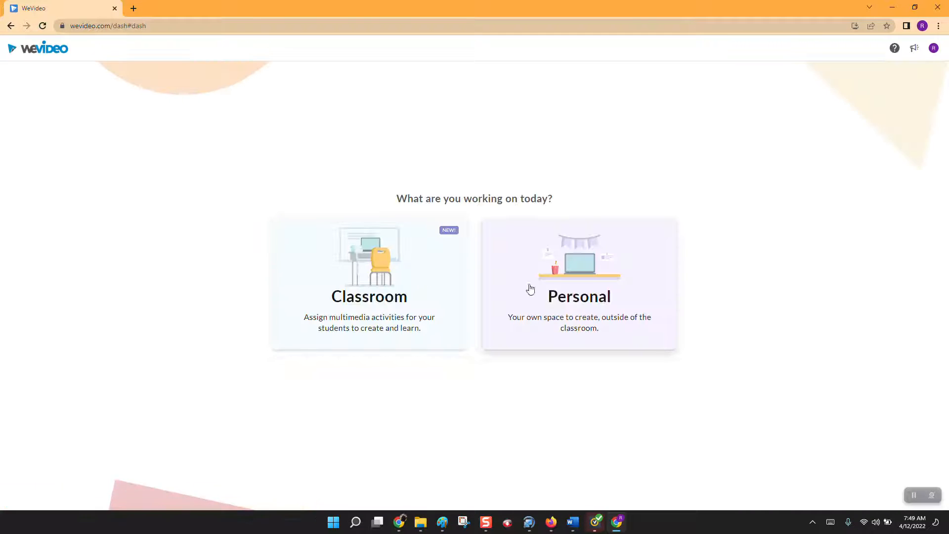
left_click(566, 307)
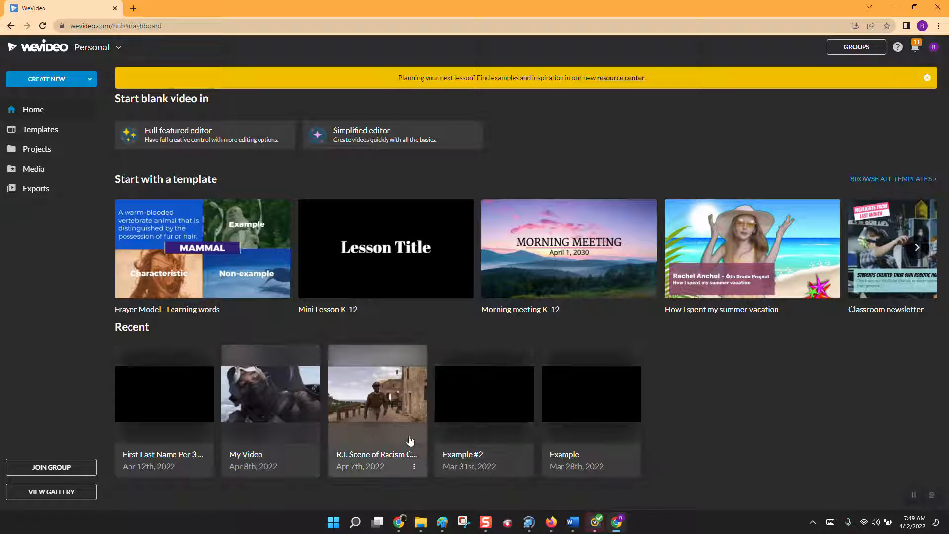
left_click(169, 408)
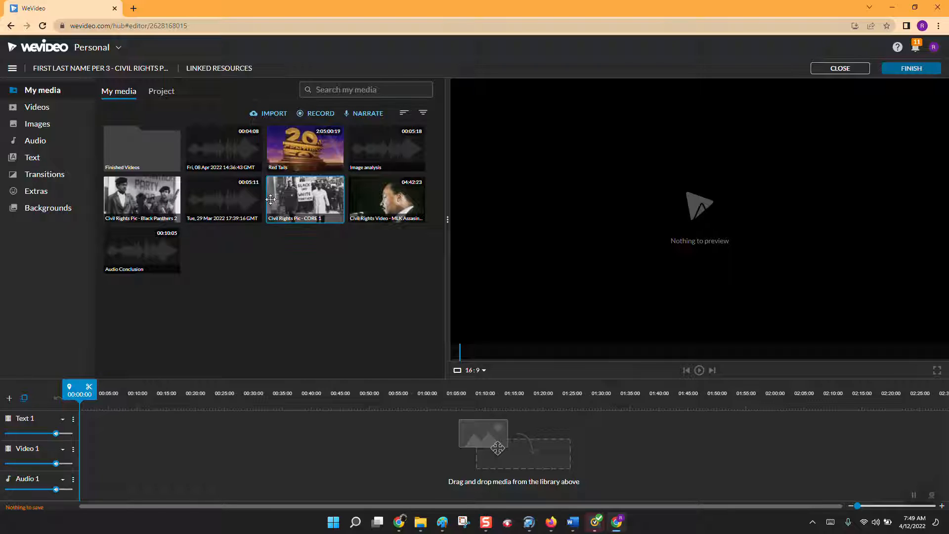
- Record a voice narration of about 49 seconds and save it to the media library
left_click(372, 117)
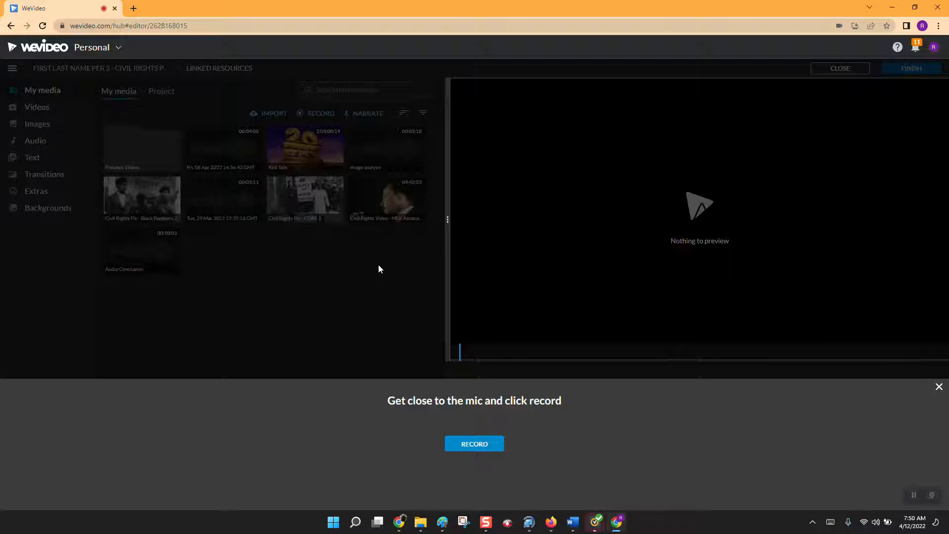
left_click(470, 443)
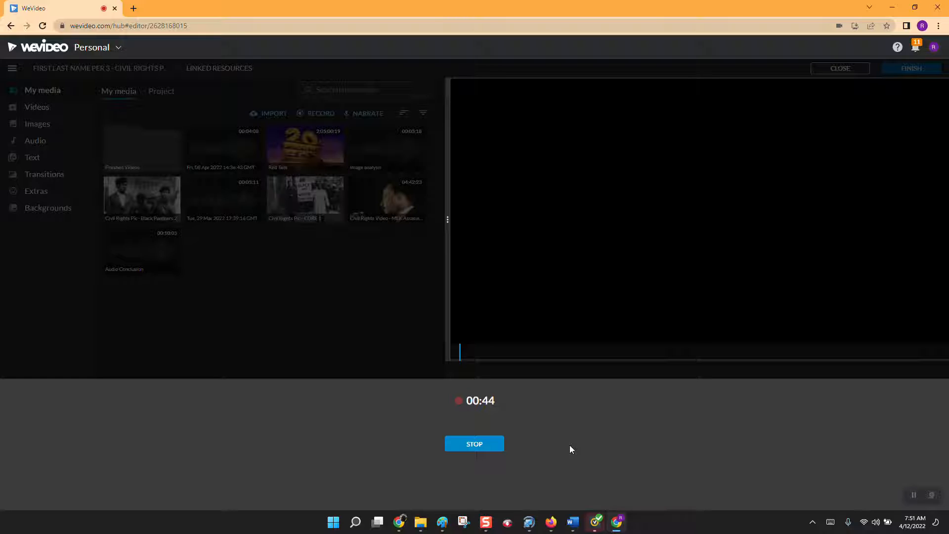
left_click(479, 446)
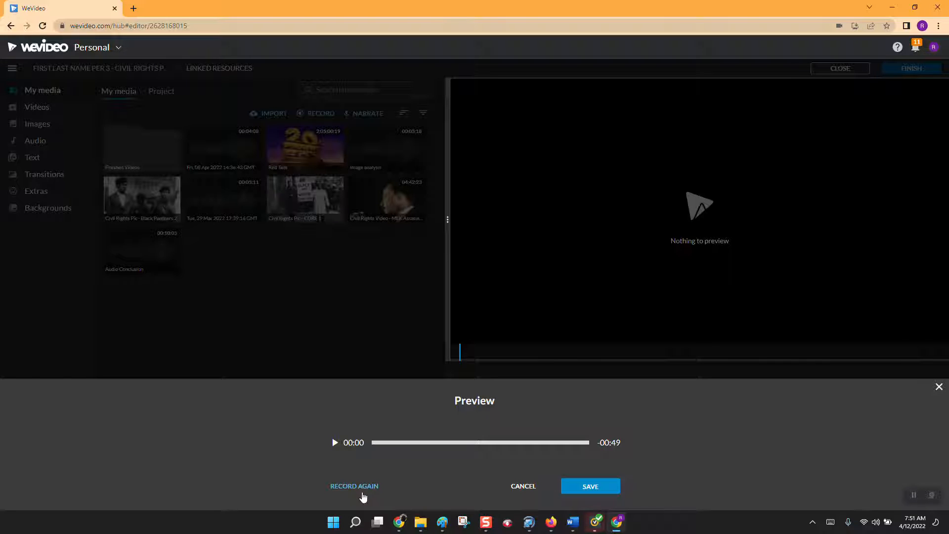
left_click(605, 492)
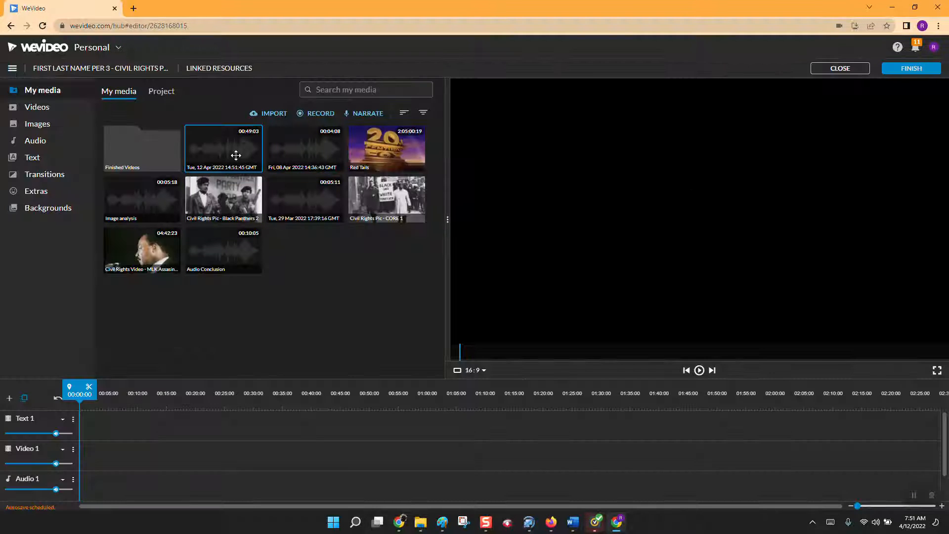
- Preview the new narration recording briefly and rename it as Audio Conclusion
left_click(229, 165)
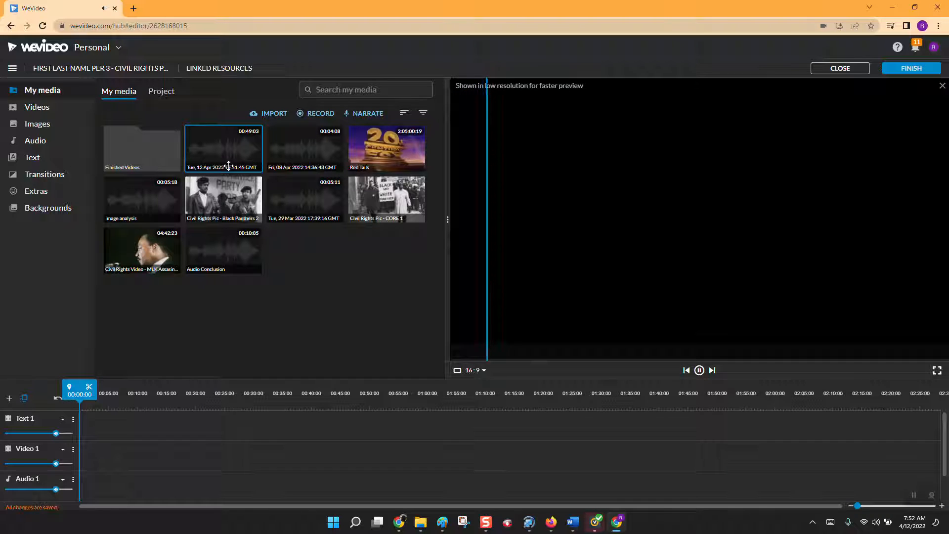
left_click(699, 371)
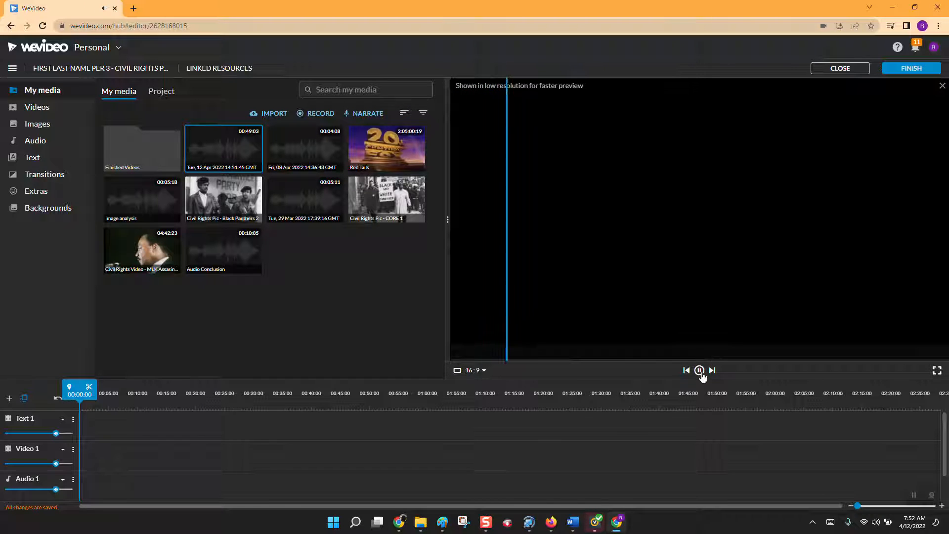
right_click(230, 157)
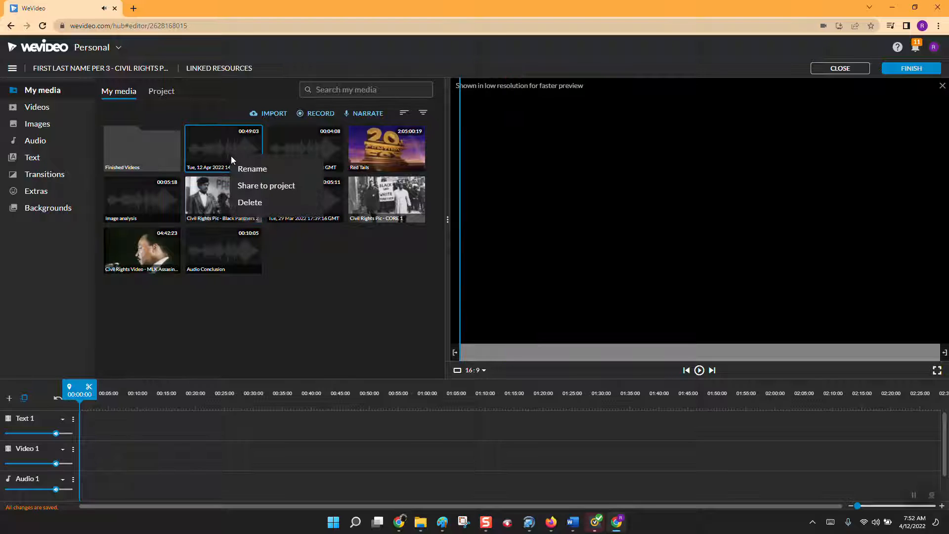
left_click(244, 170)
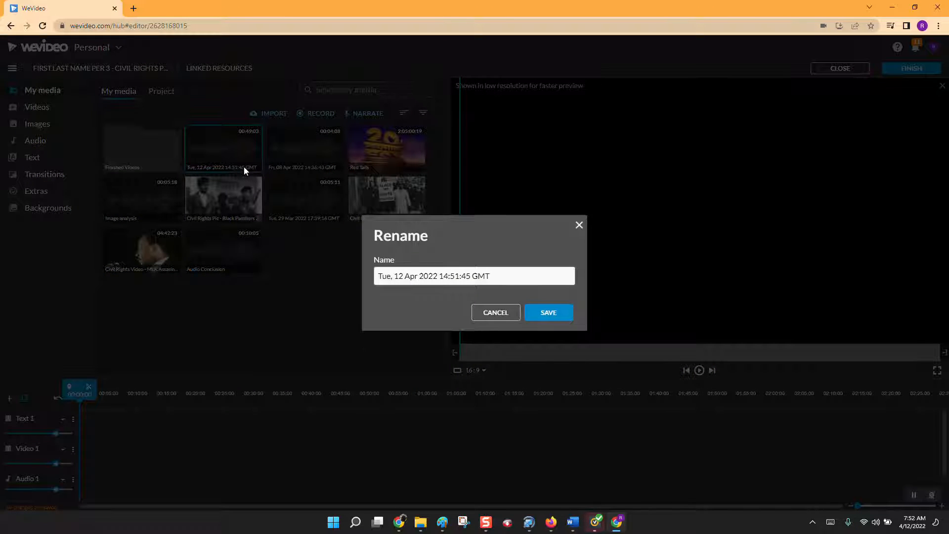
left_click_drag(498, 270, 300, 269)
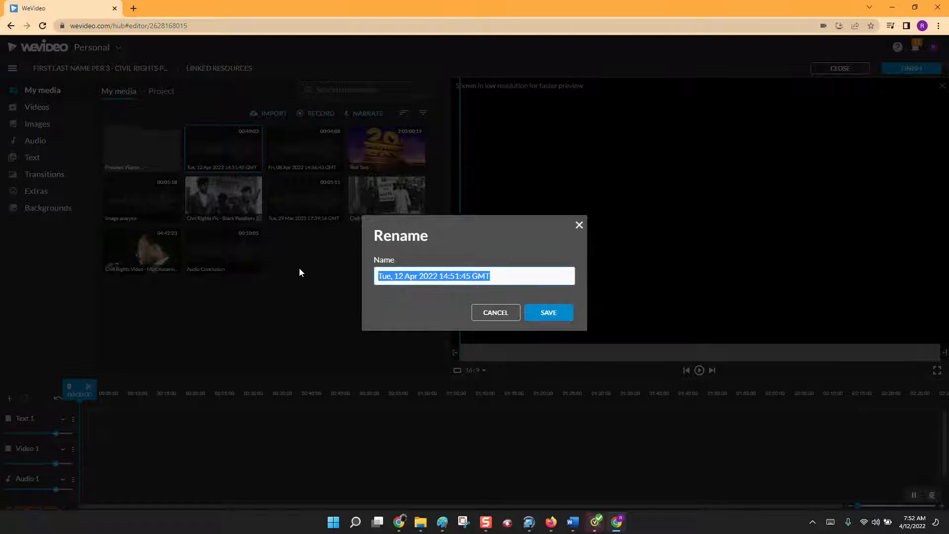
type("Audio Con")
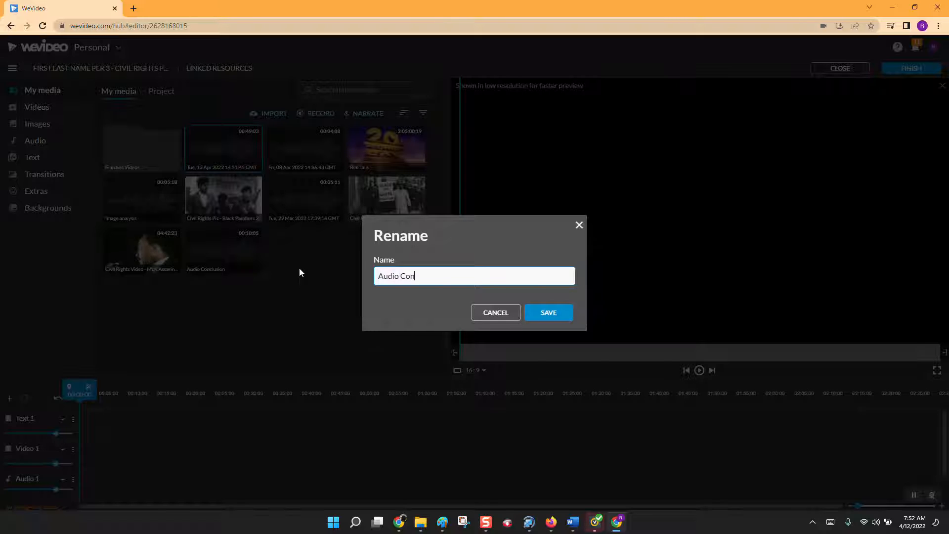
type("clusion")
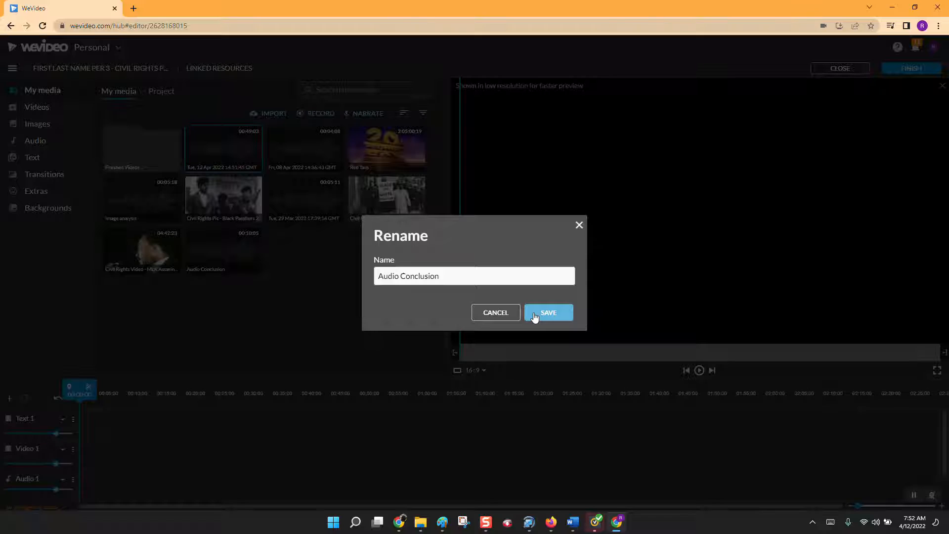
left_click(534, 317)
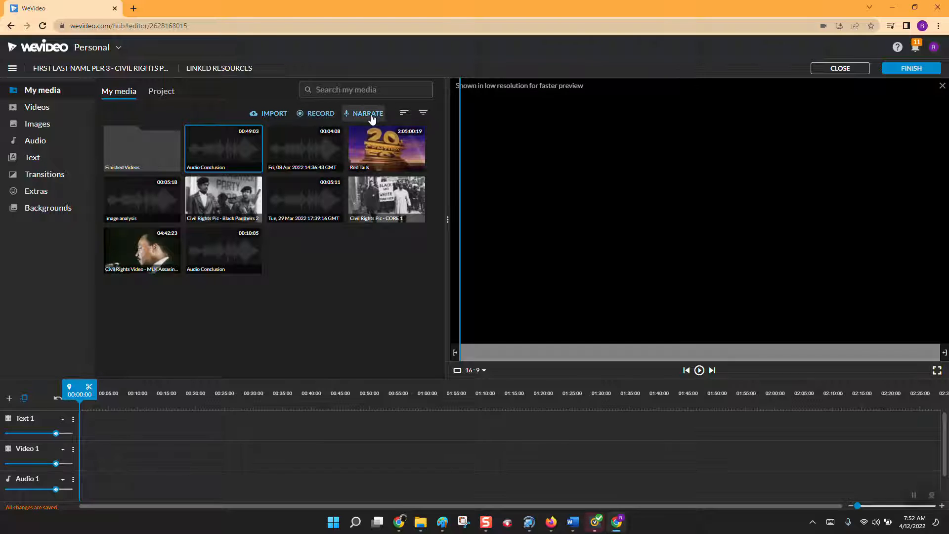
- Record a webcam video of about 46 seconds and save it to the media library
left_click(322, 114)
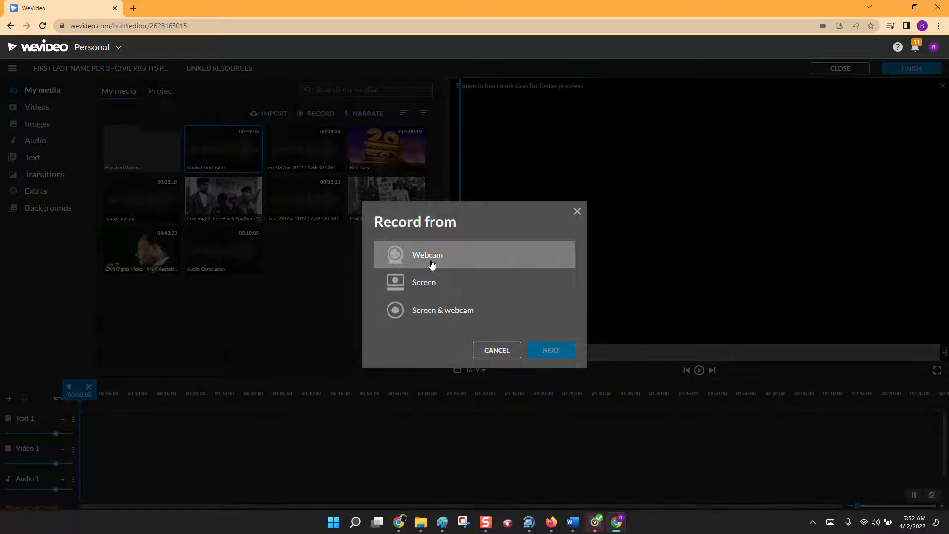
left_click(555, 352)
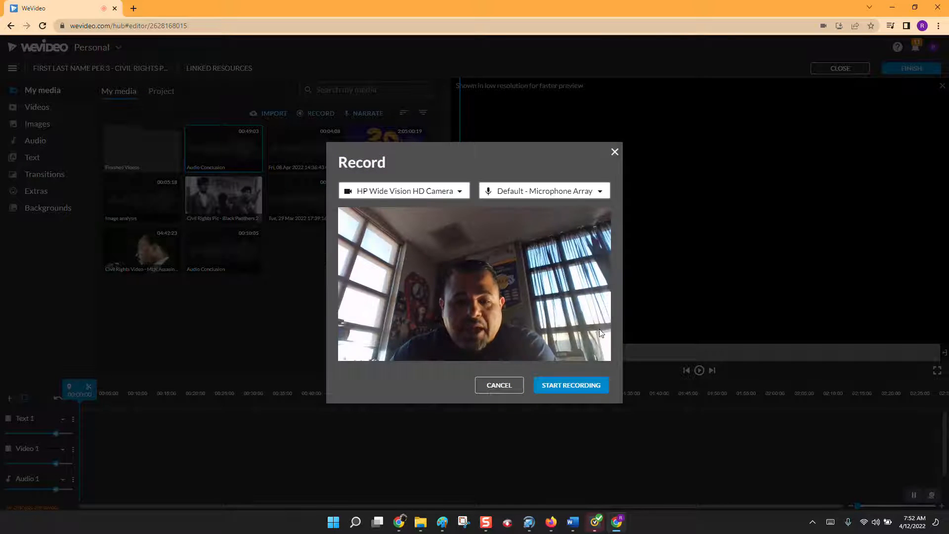
left_click(582, 388)
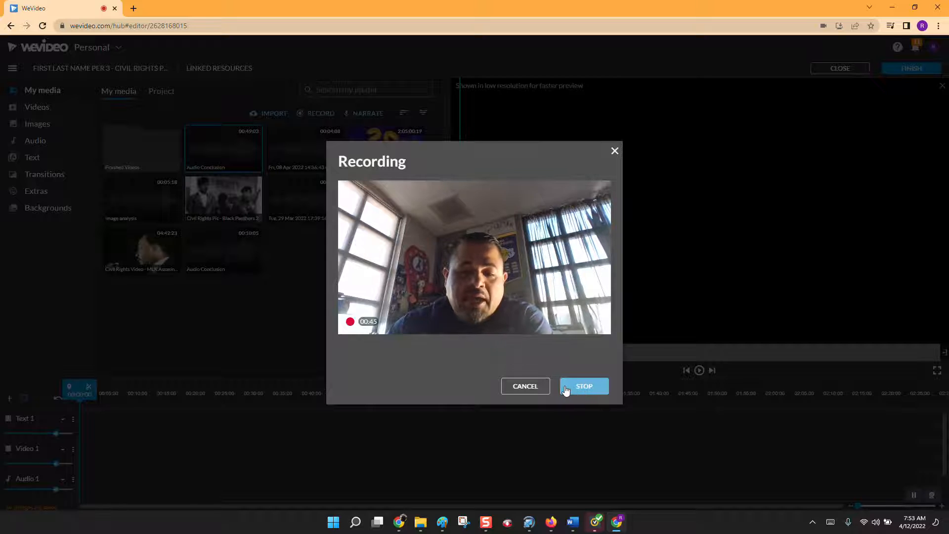
left_click(571, 391)
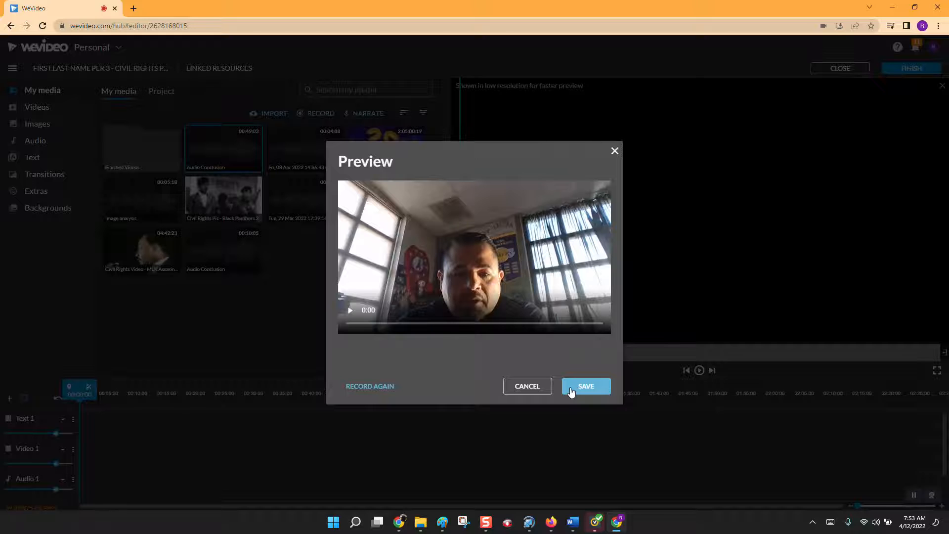
left_click(571, 387)
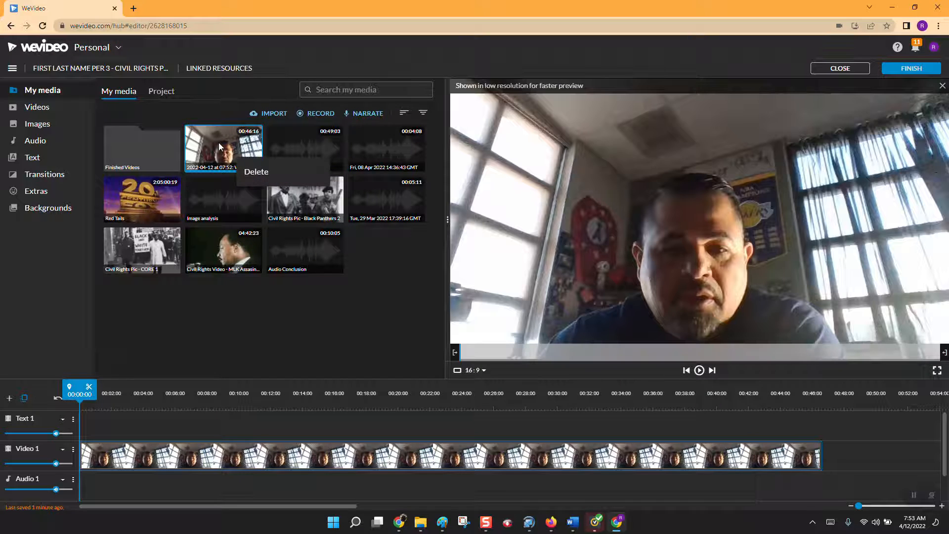
right_click(220, 144)
right_click(186, 136)
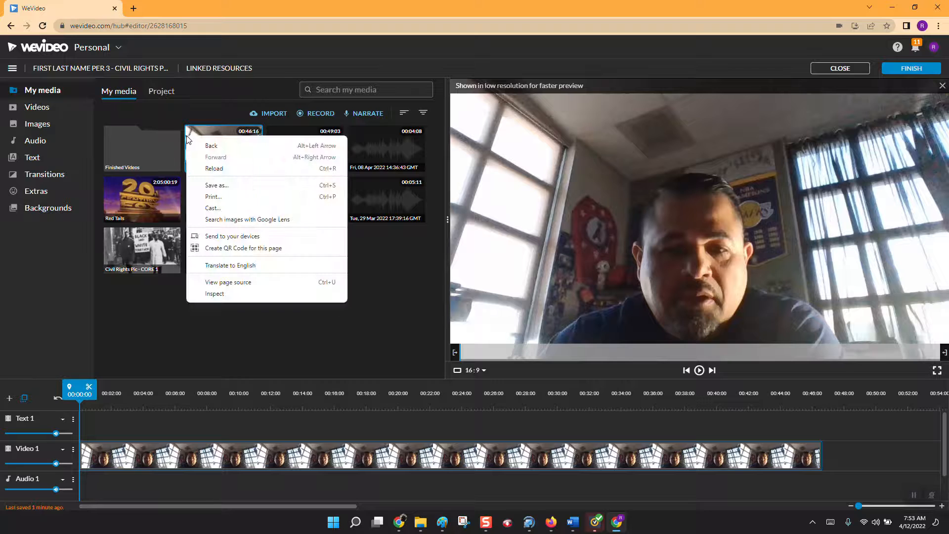
left_click(218, 126)
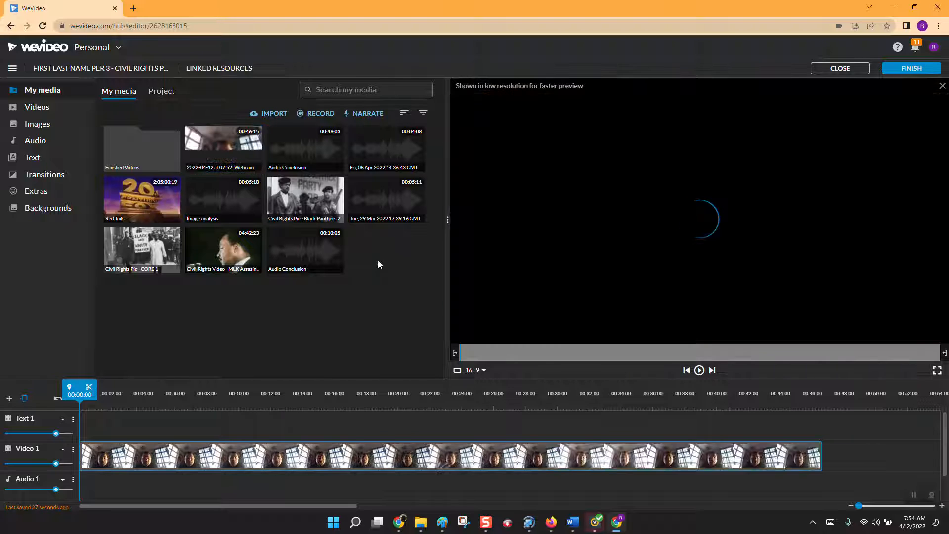
right_click(226, 151)
left_click(239, 161)
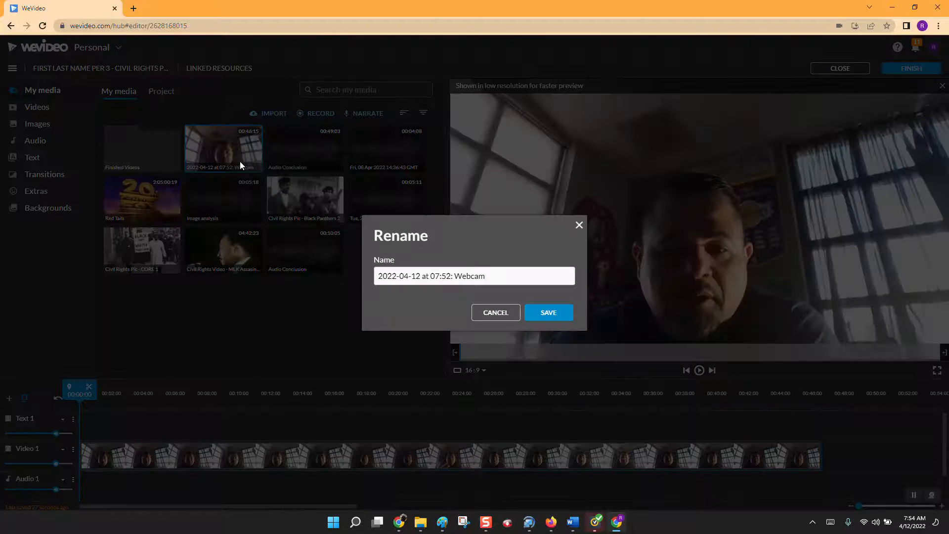
left_click(509, 271)
right_click(319, 271)
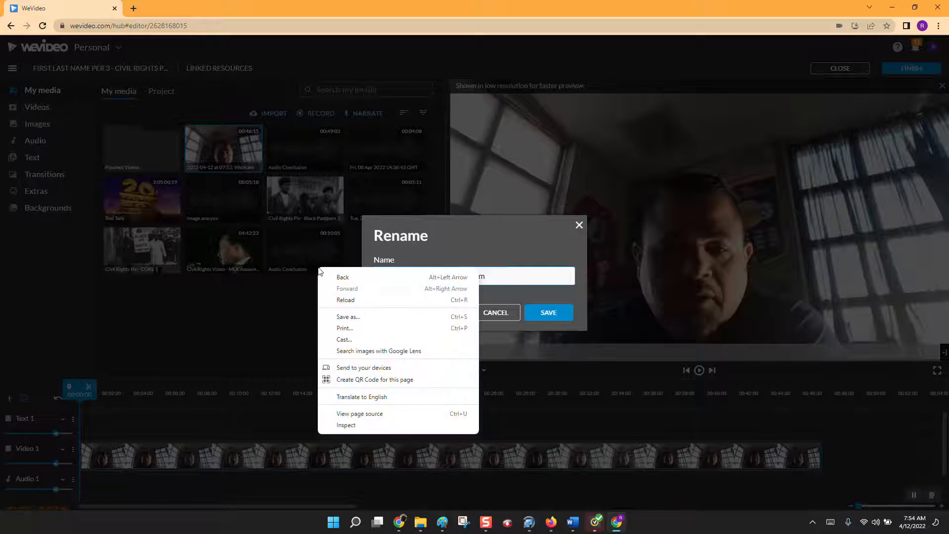
left_click(531, 281)
left_click_drag(532, 281, 366, 275)
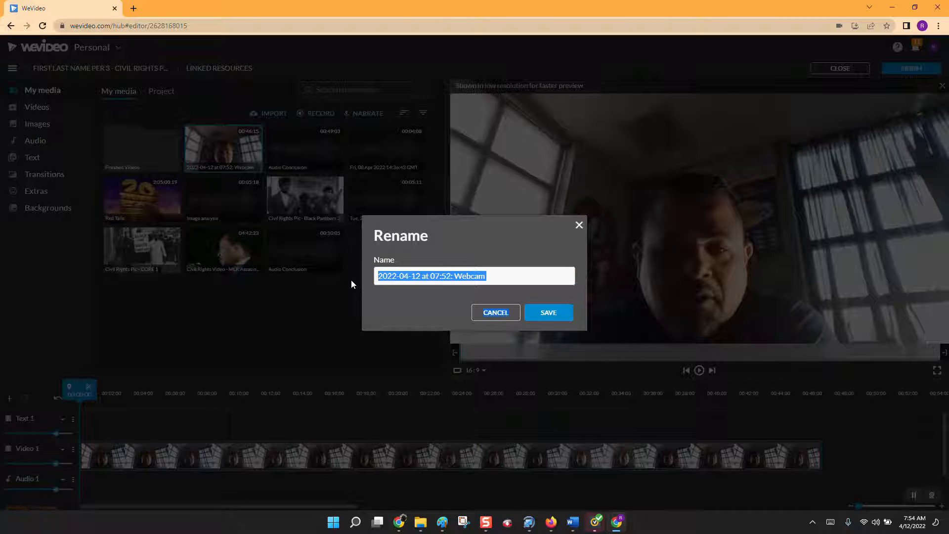
left_click(499, 274)
left_click_drag(499, 274, 366, 272)
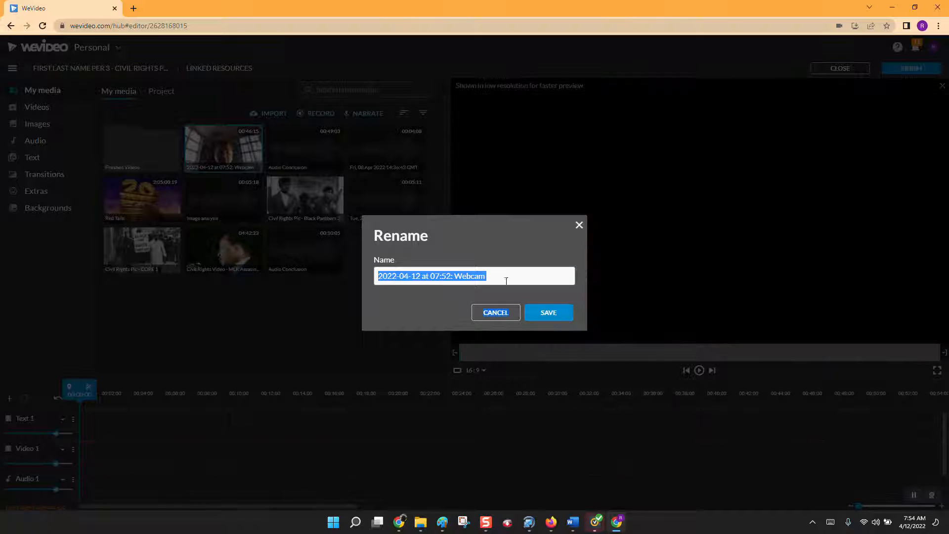
left_click(502, 313)
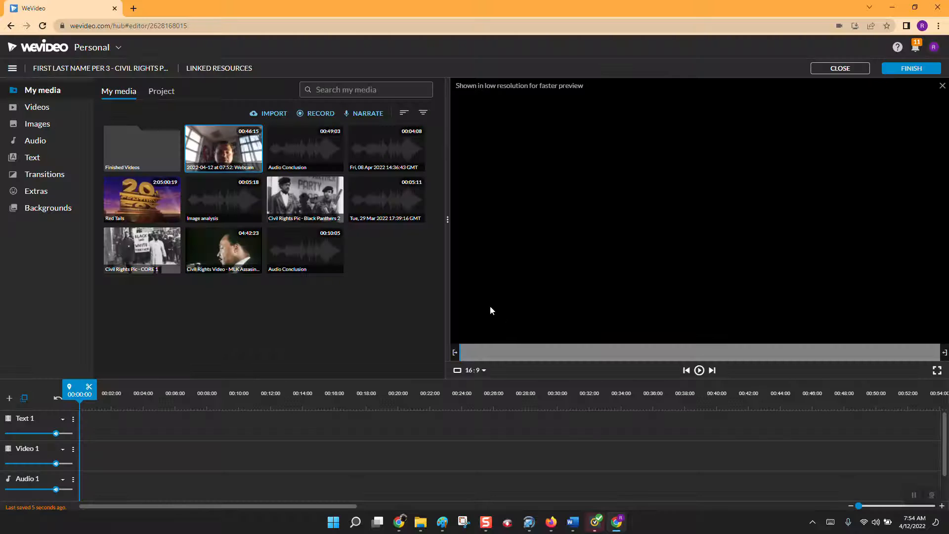
- Rename the new webcam clip in the media library as Video Introductioni
right_click(233, 147)
left_click(257, 160)
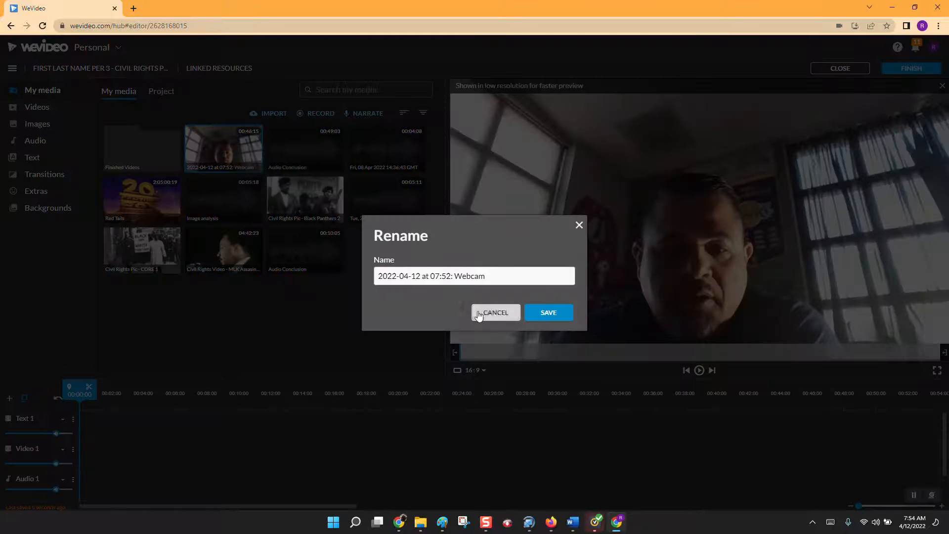
left_click_drag(508, 277, 349, 281)
type("v")
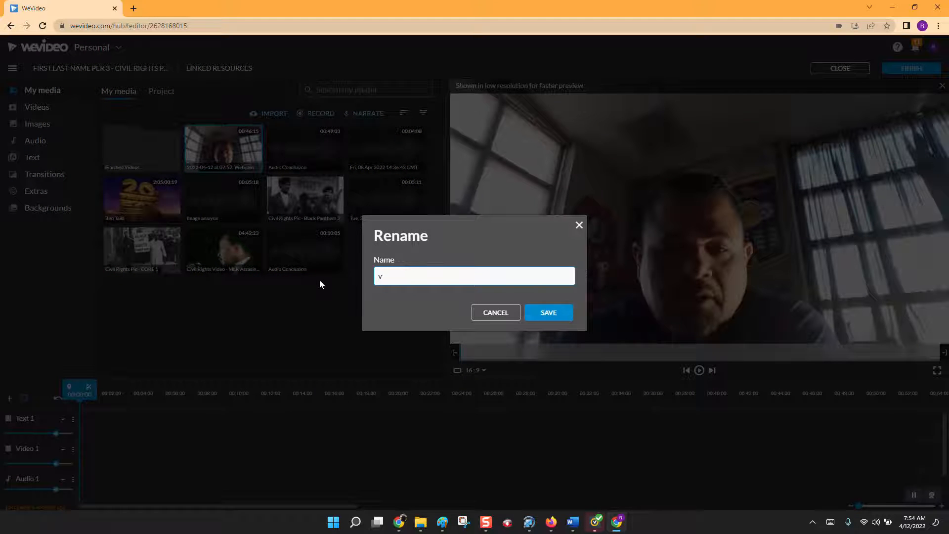
key("BackSpace")
type("Video Introductioni")
left_click(545, 312)
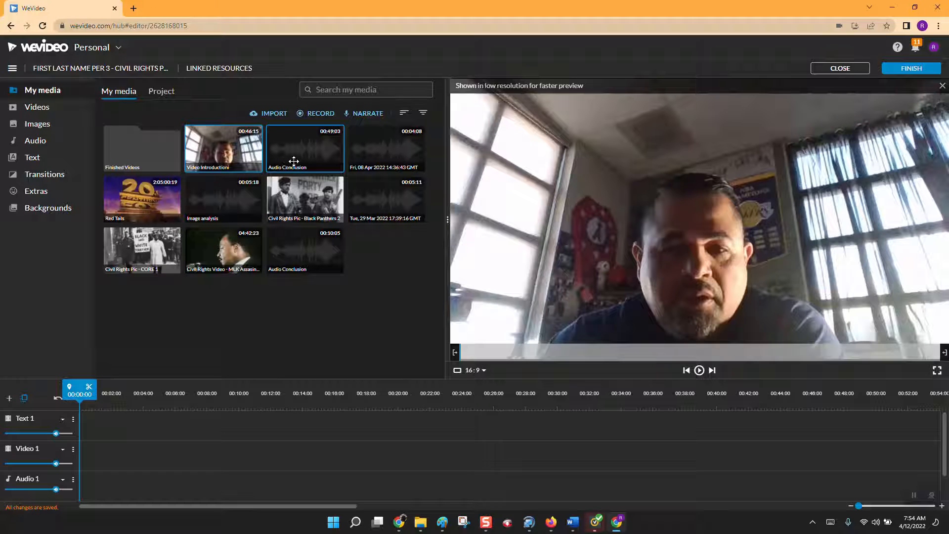
- Import the picture Civil Rights Pic - School for Colored School 4 from the (#9) Civil Rights folder into the media library
left_click(270, 119)
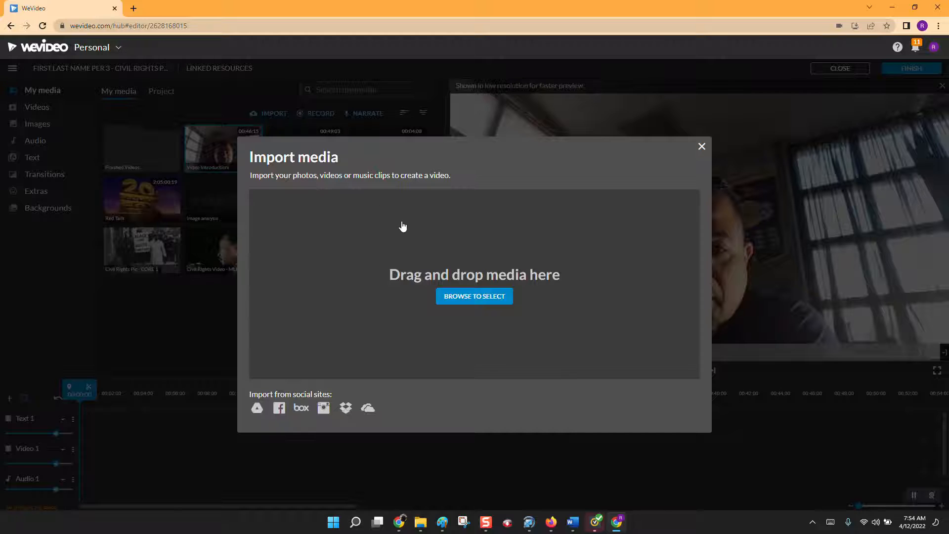
left_click(472, 299)
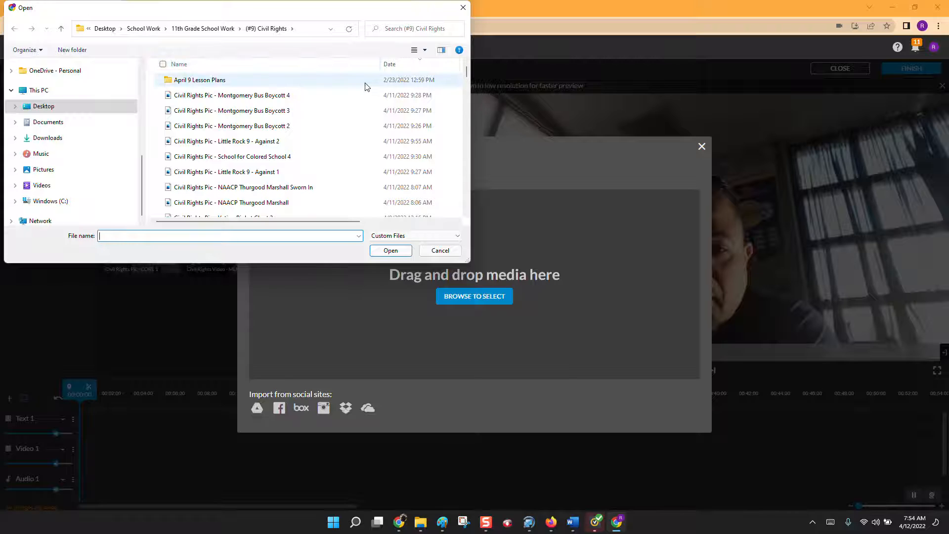
left_click(280, 101)
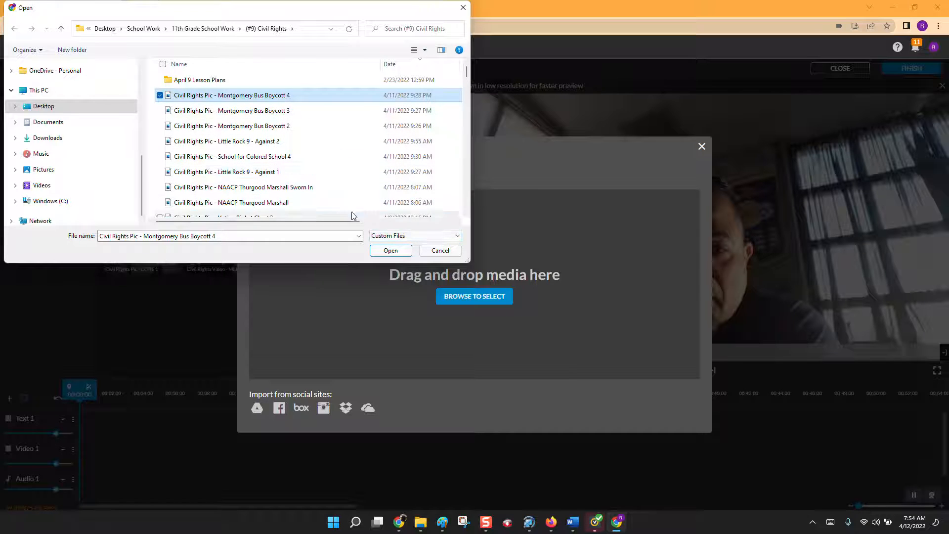
left_click(251, 158)
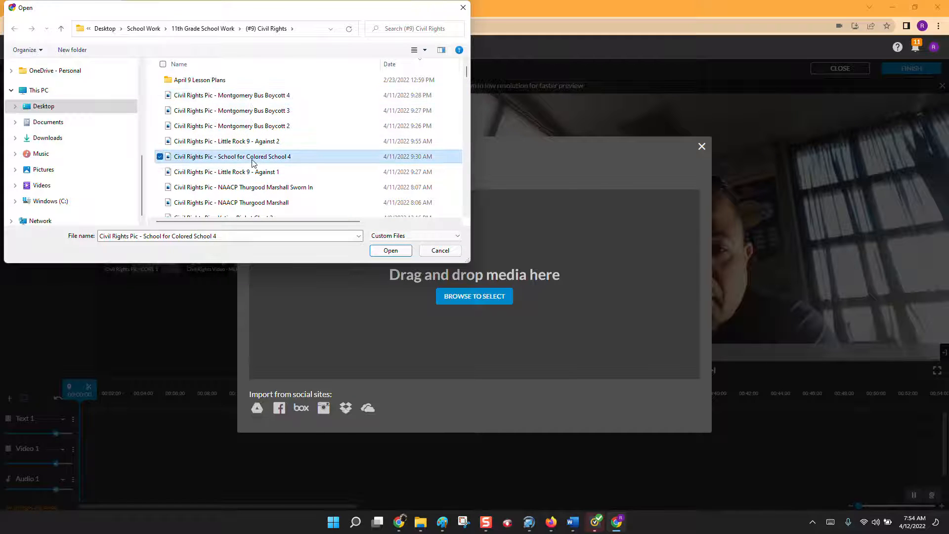
left_click(390, 252)
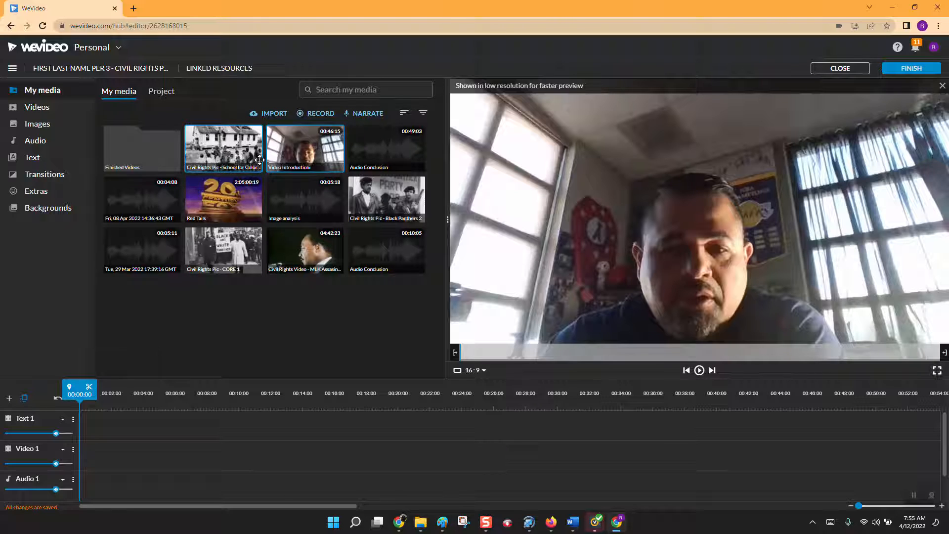
- Import the picture Civil Rights Pic - NAACP Thurgood Marshall Sworn In into the media library
left_click(270, 113)
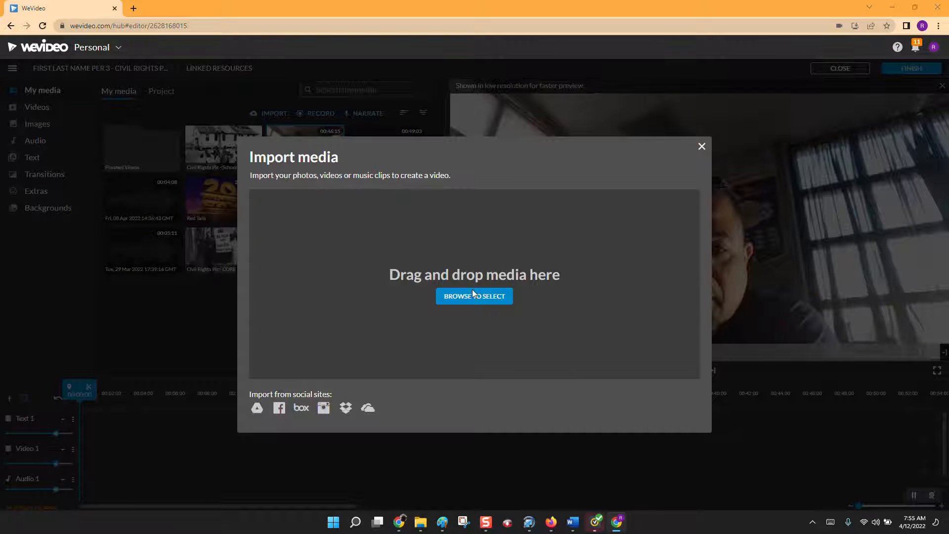
left_click(472, 292)
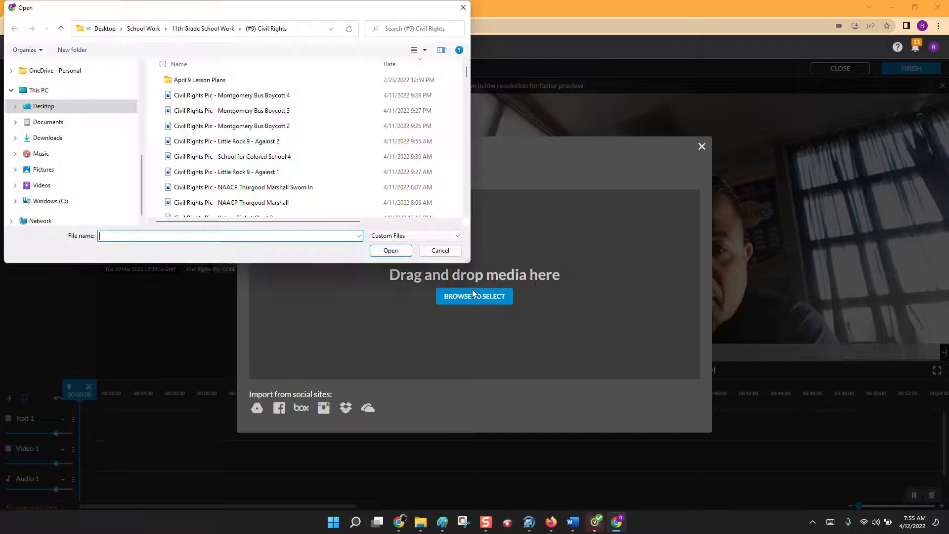
left_click(275, 188)
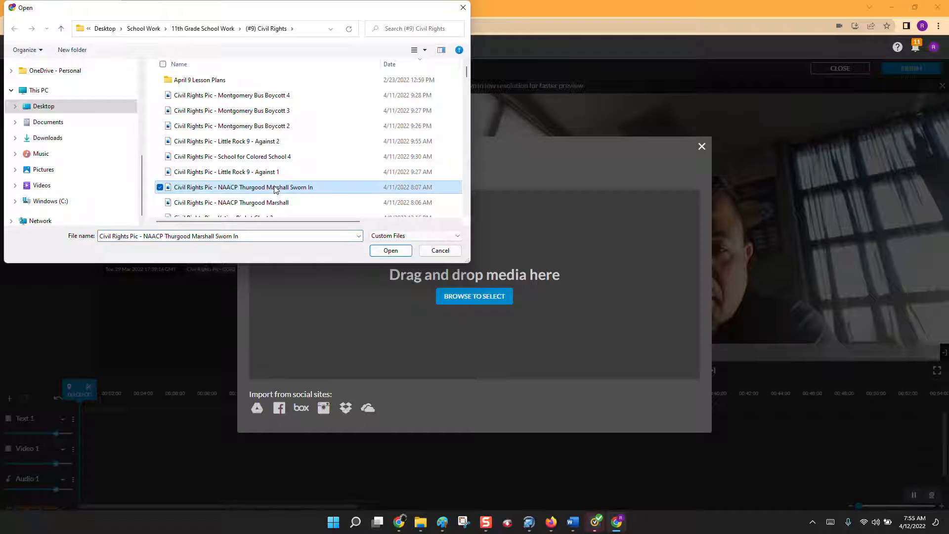
left_click(401, 255)
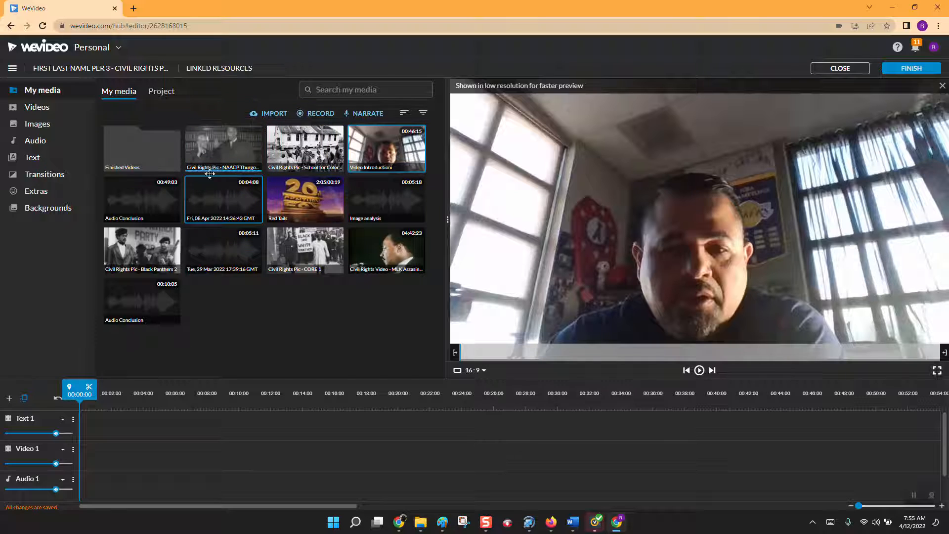
- Import the clip Civil Rights Video - Watts Riots 1965 3 Min into the media library
left_click(277, 113)
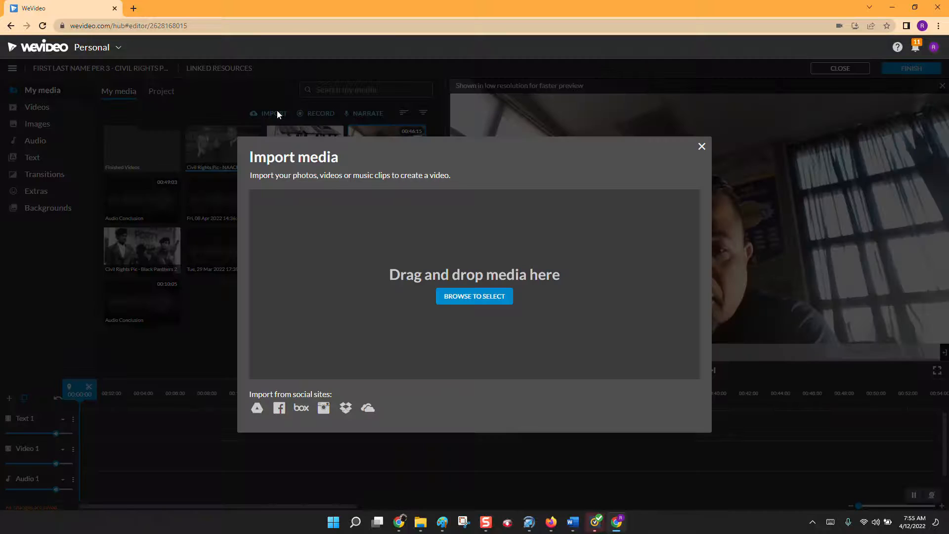
left_click(475, 296)
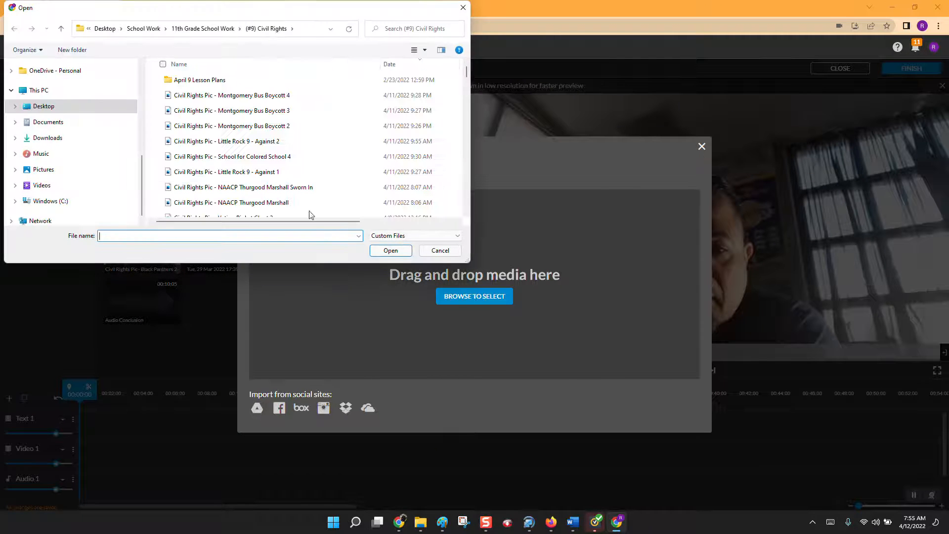
scroll(351, 176, "down", 1)
scroll(351, 177, "down", 7)
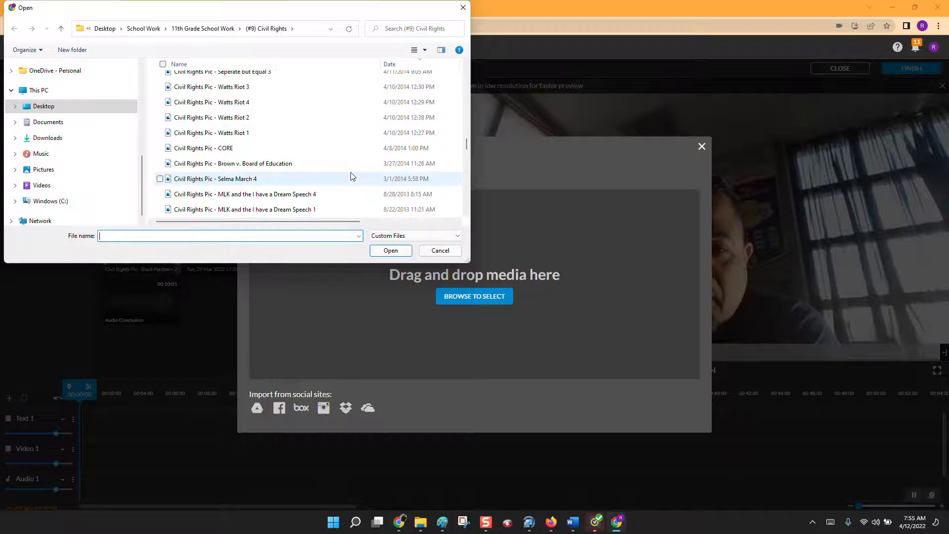
scroll(351, 176, "down", 6)
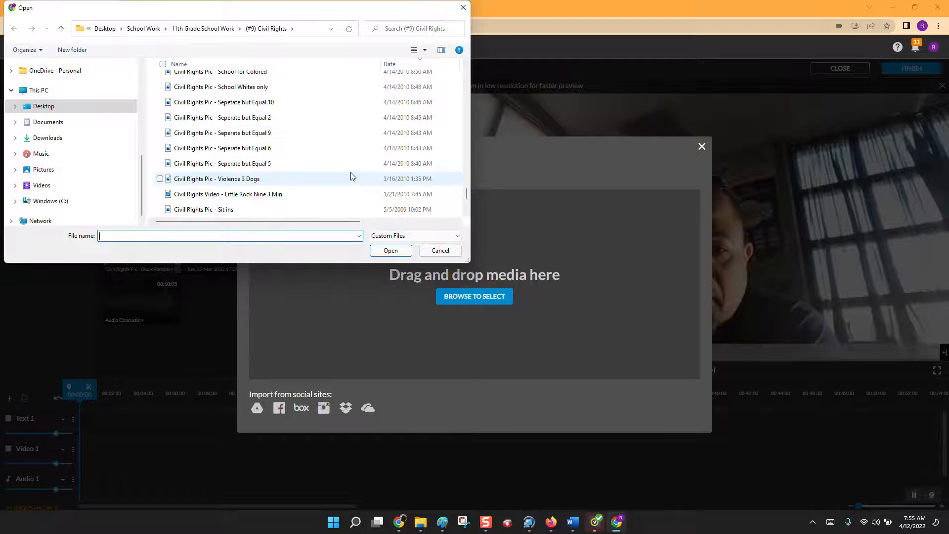
scroll(351, 177, "up", 1)
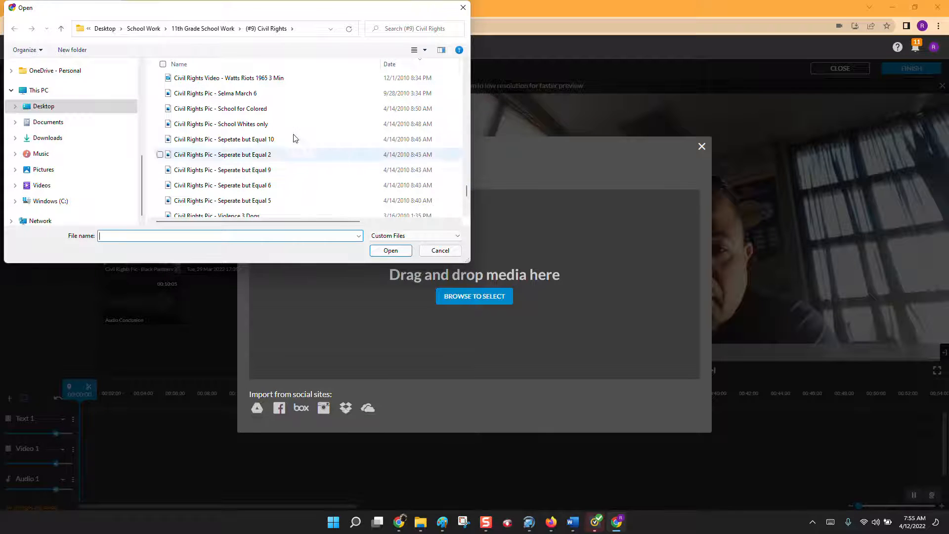
left_click(239, 79)
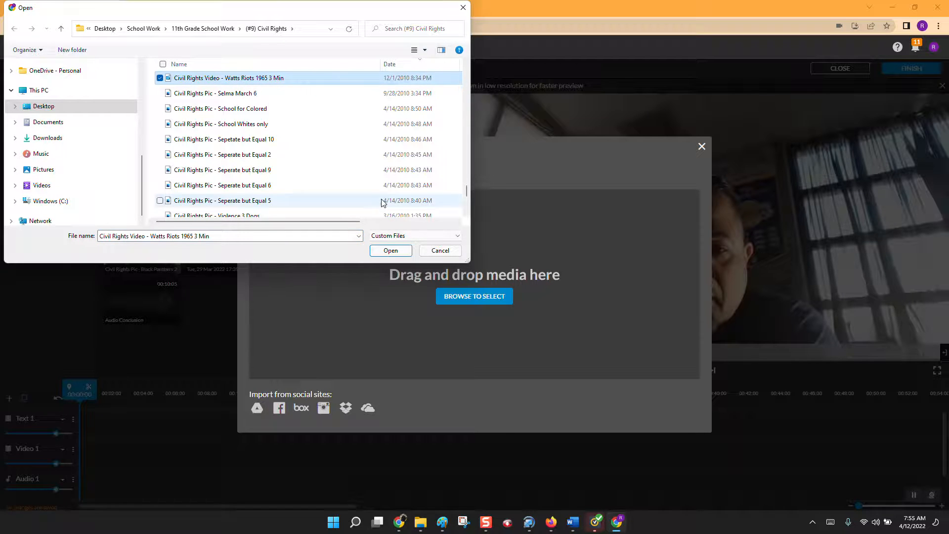
left_click(394, 251)
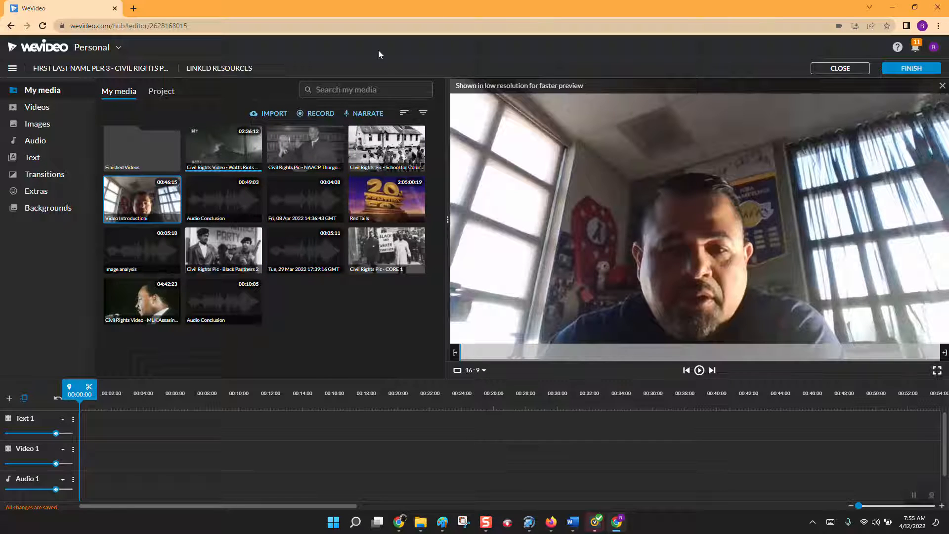
- Import the picture Civil Rights Pic - Montgomery Bus Boycott 2 into the media library
left_click(280, 114)
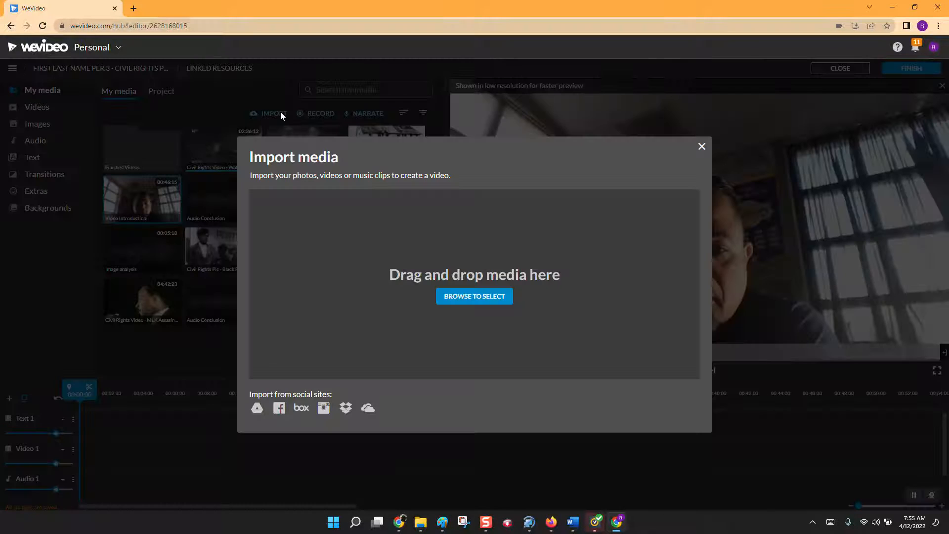
left_click(497, 298)
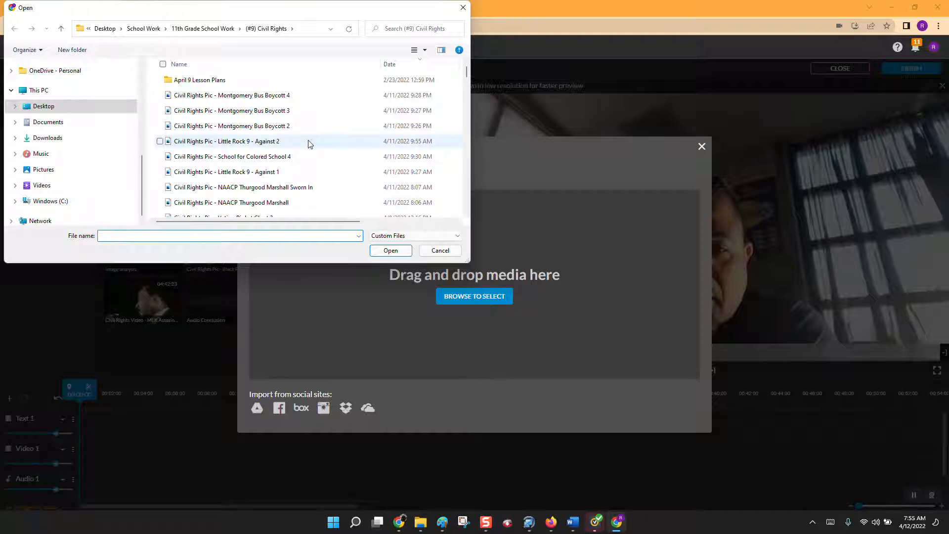
left_click(269, 127)
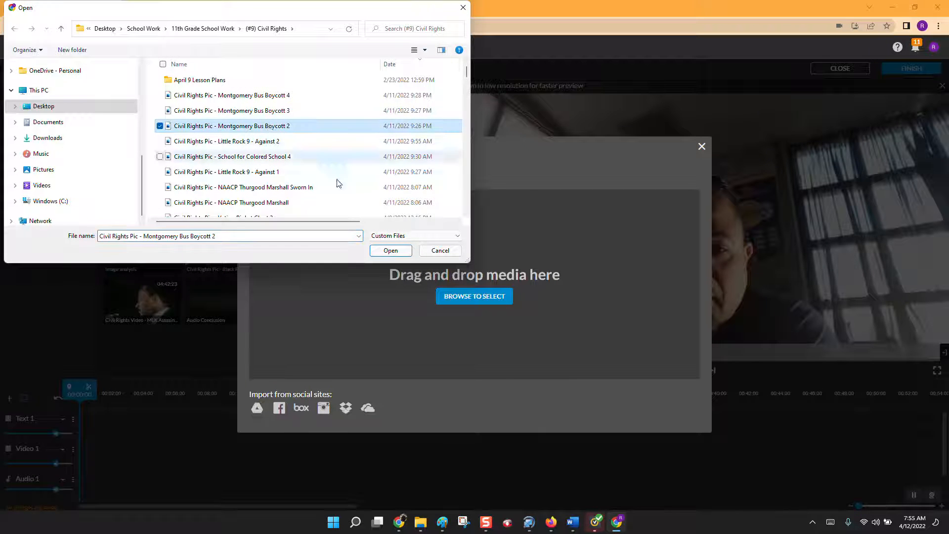
left_click(387, 251)
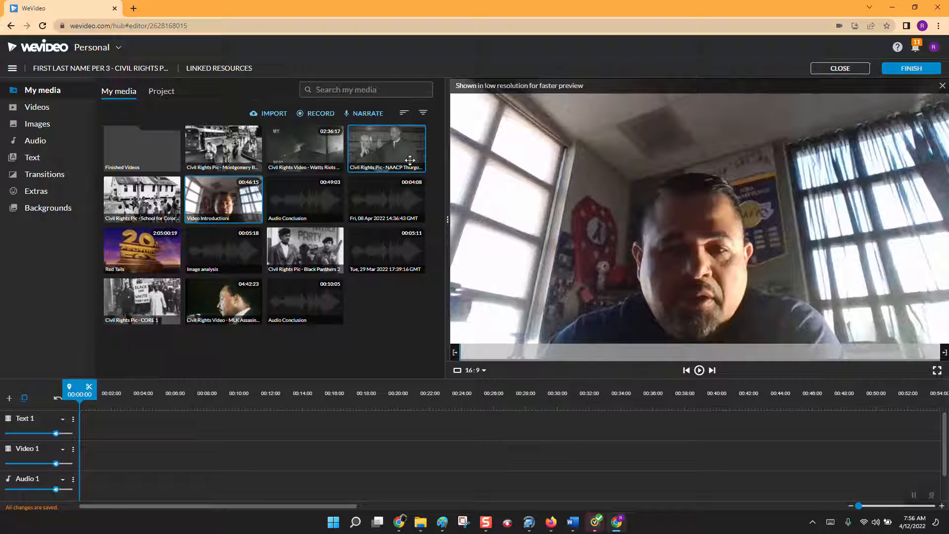
- Place the 49-second Audio Conclusion narration at the start of the Audio 1 track and preview it briefly
left_click(301, 203)
left_click_drag(301, 203, 85, 485)
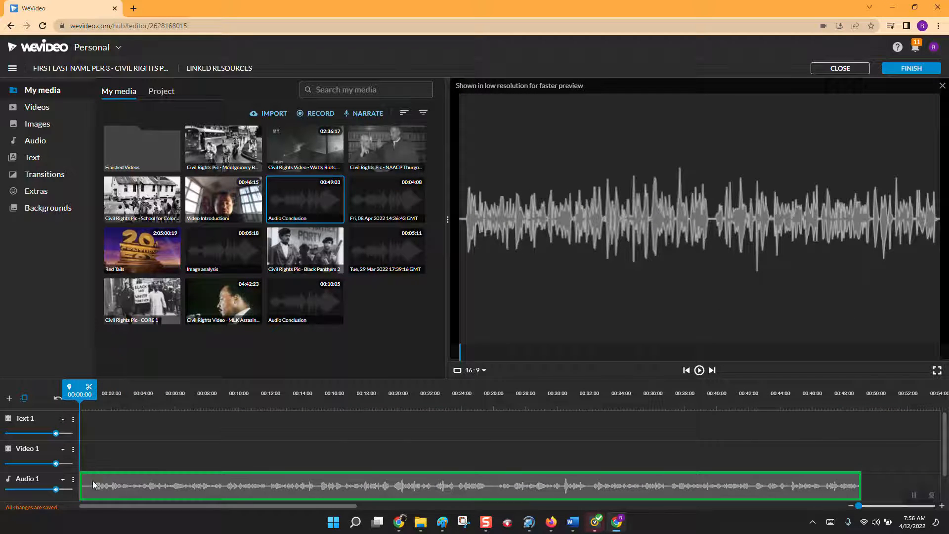
left_click(93, 481)
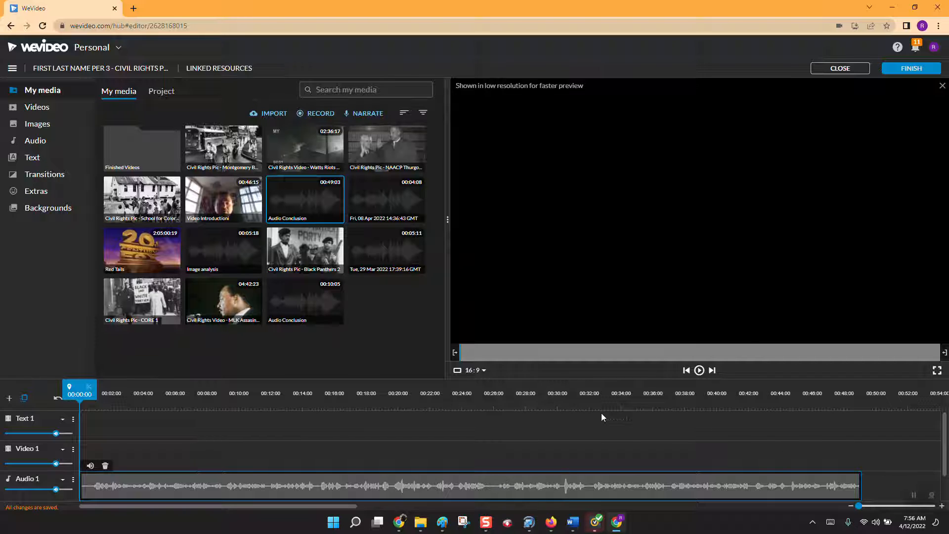
left_click(699, 370)
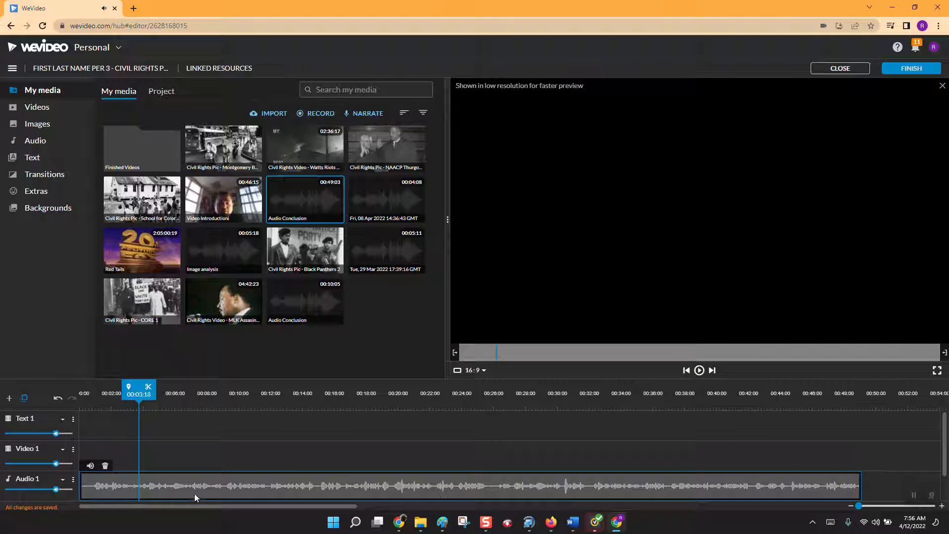
- Delete the duplicate narration clip from the Voiceover 1 track, keeping the one on Audio 1
scroll(283, 462, "down", 1)
scroll(284, 462, "up", 1)
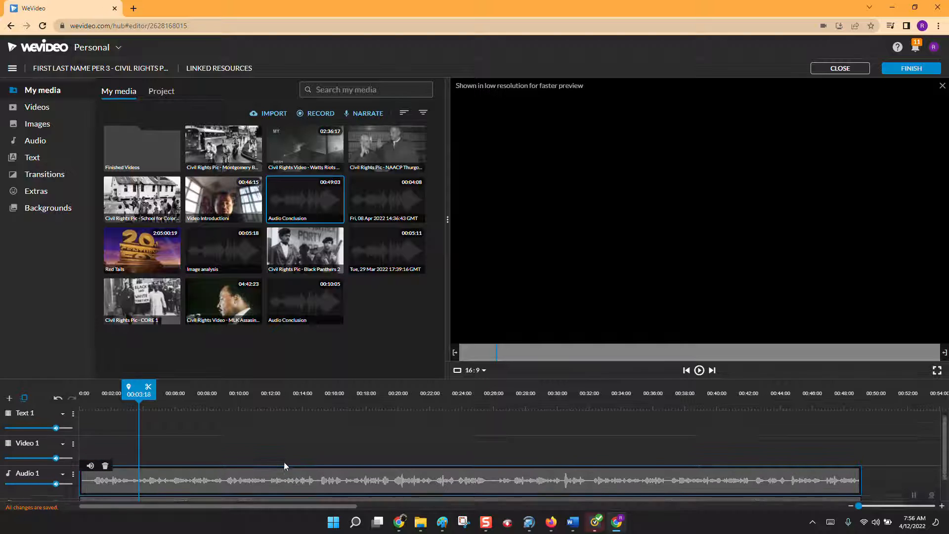
scroll(284, 462, "down", 1)
left_click(204, 489)
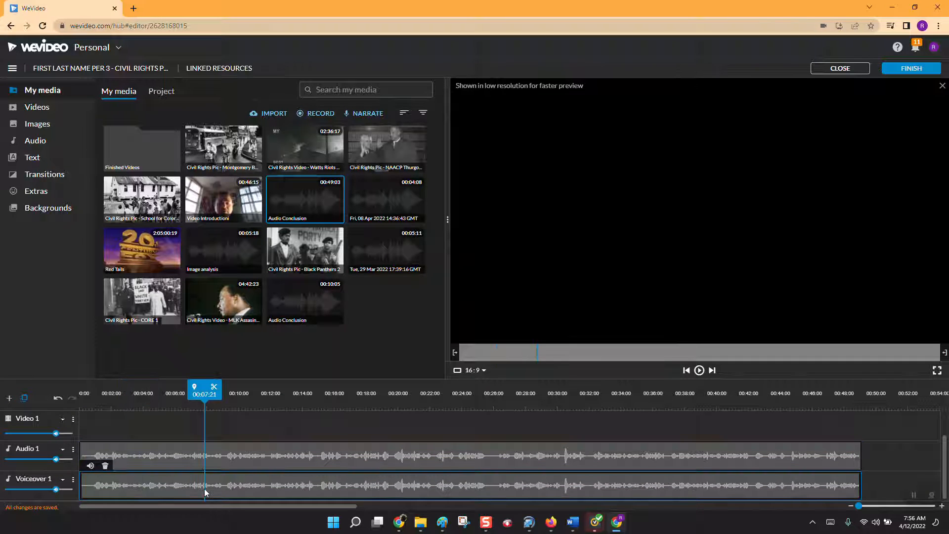
left_click(303, 452)
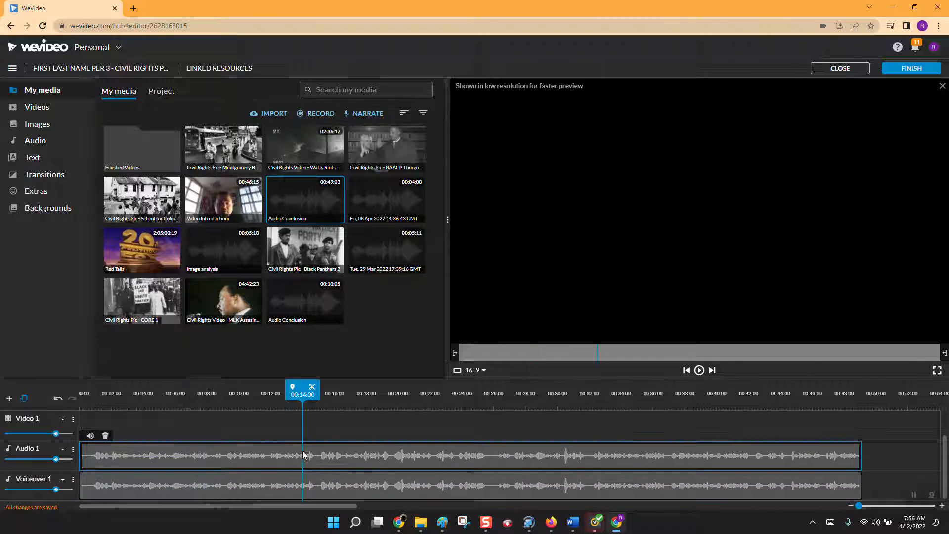
left_click(275, 488)
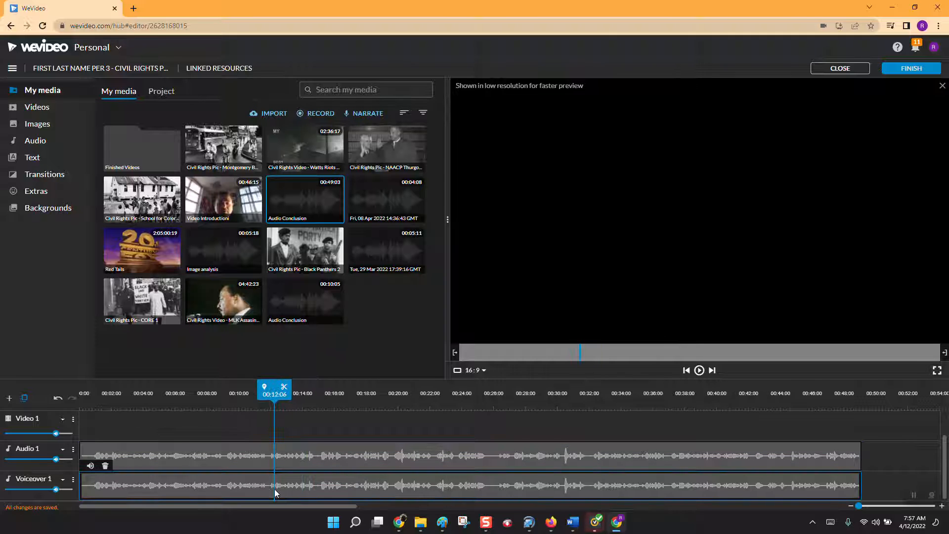
key("Delete")
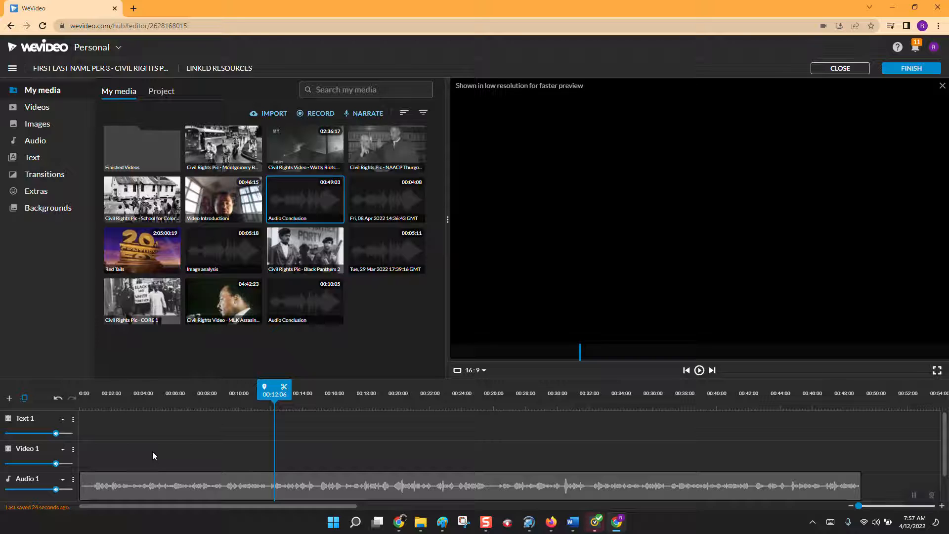
- Move the narration clip on the Audio 1 track so that it starts at about 00:48:18
scroll(153, 452, "down", 1)
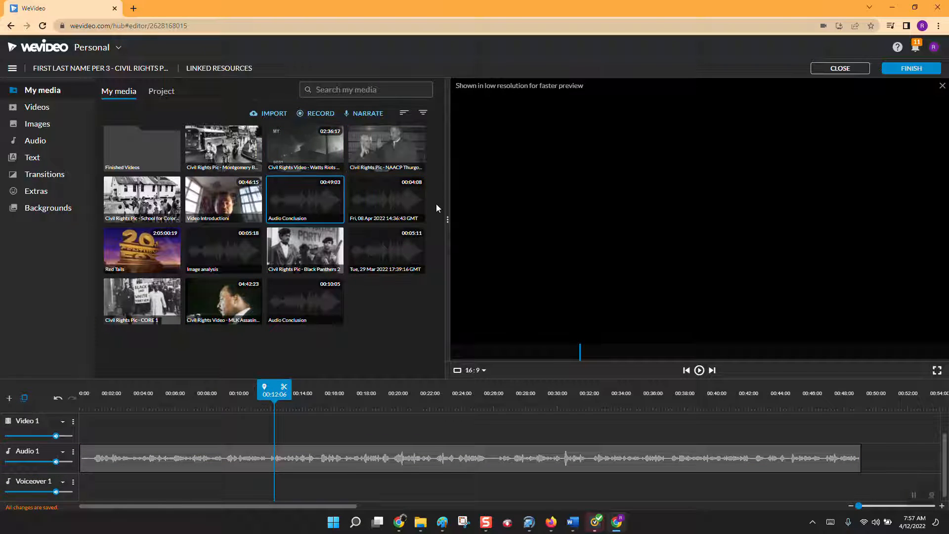
left_click(379, 469)
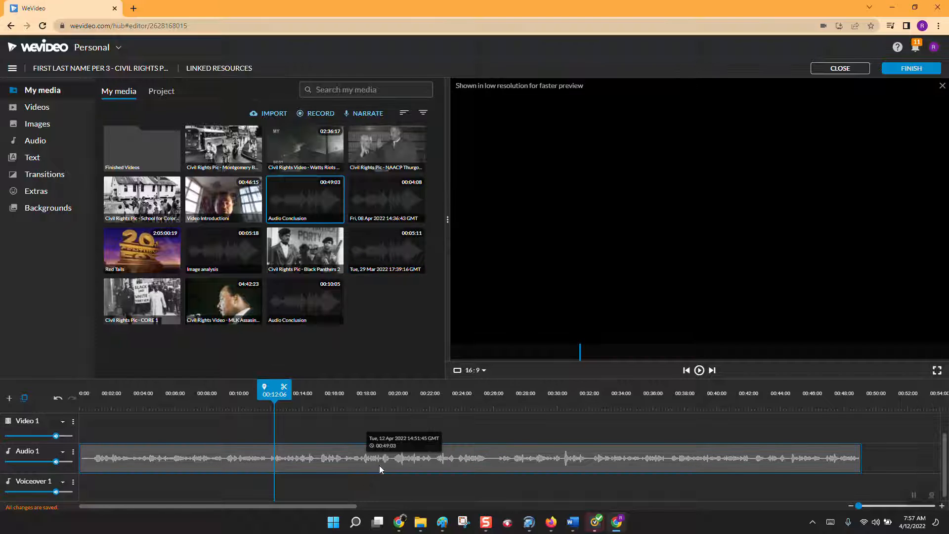
left_click(390, 458)
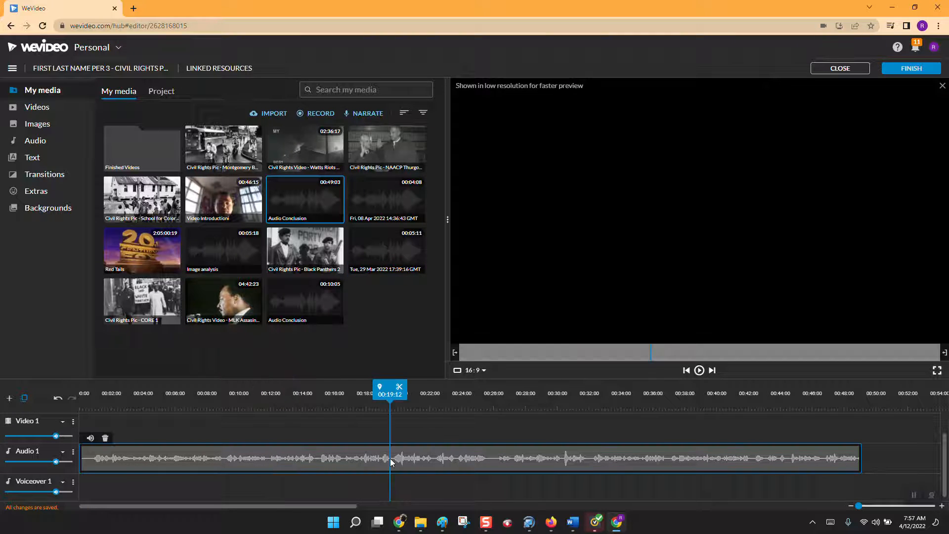
left_click_drag(335, 454, 868, 464)
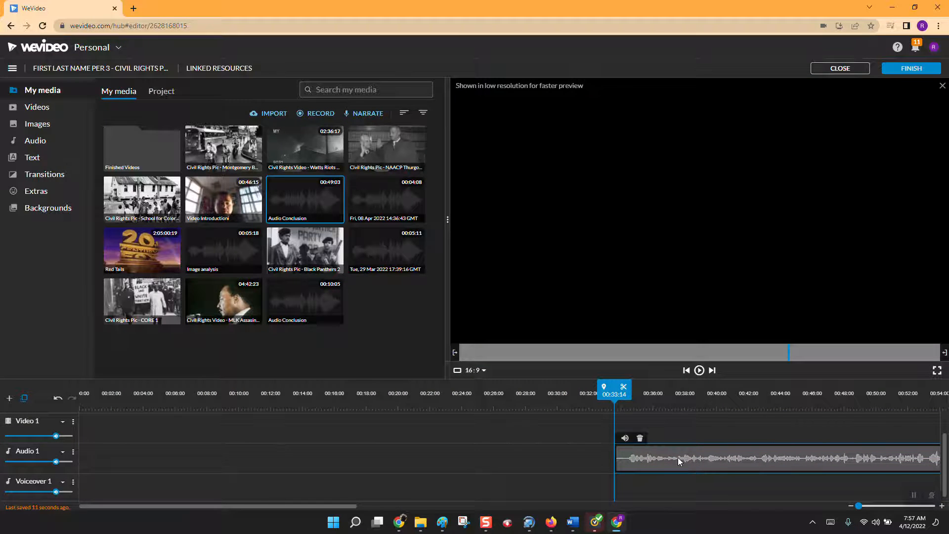
left_click_drag(678, 458, 921, 462)
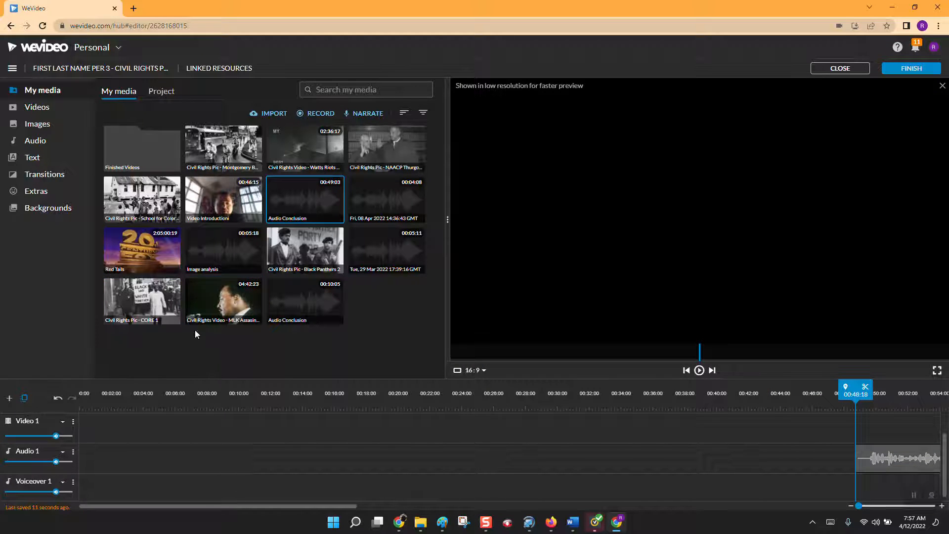
- Place the Video Introductioni webcam clip at the start of the Video 1 track
left_click_drag(210, 210, 89, 424)
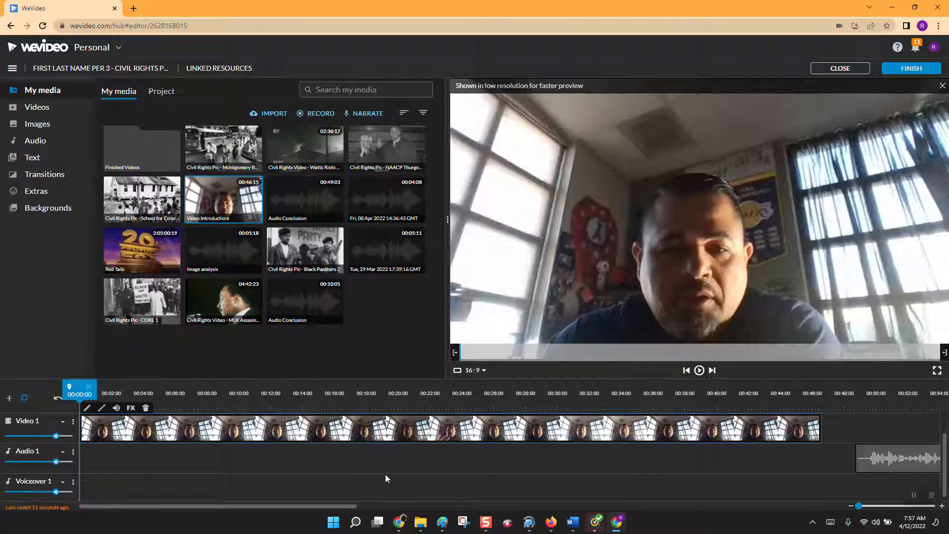
left_click_drag(327, 506, 550, 503)
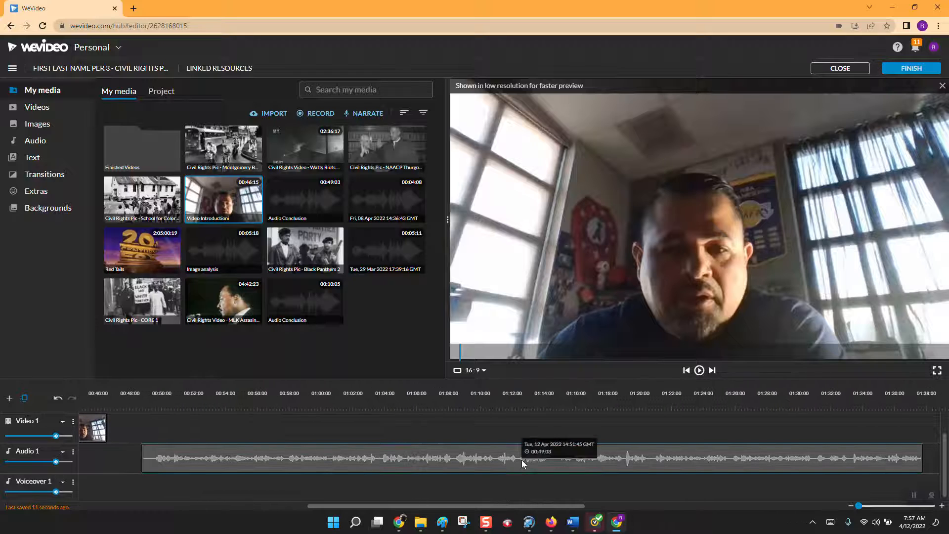
- Place the NAACP Thurgood Marshall picture on the Text 1 track at 00:48:18, aligned with the start of the narration
left_click_drag(521, 459, 943, 462)
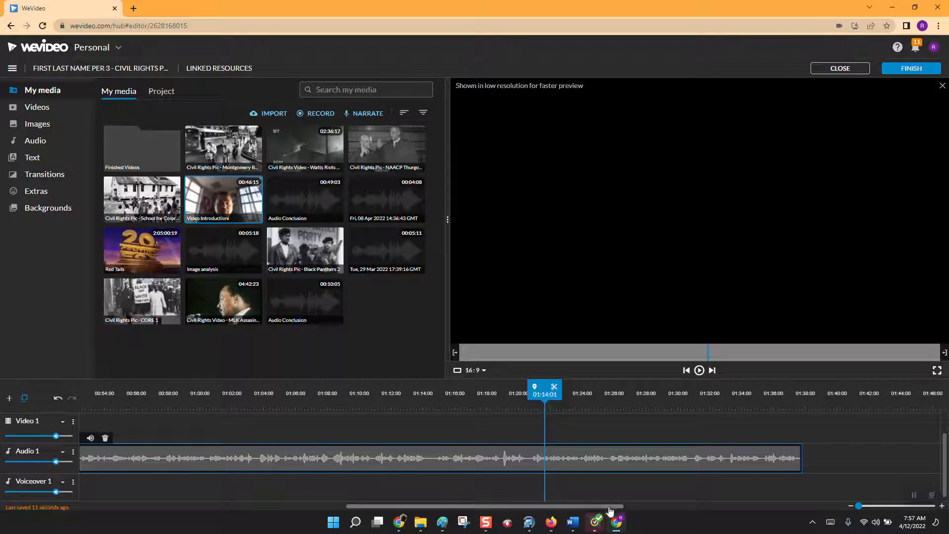
left_click_drag(614, 503, 282, 511)
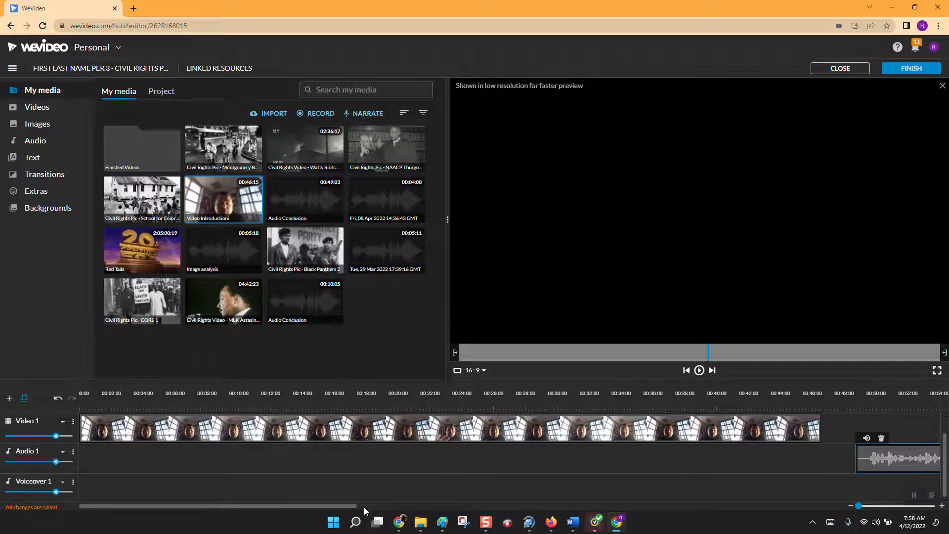
left_click_drag(341, 506, 498, 512)
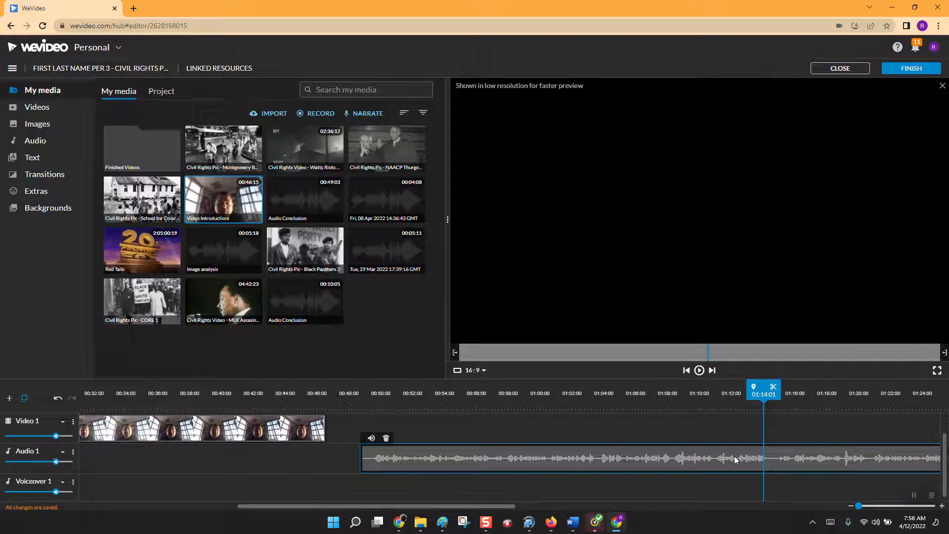
left_click_drag(947, 454, 944, 434)
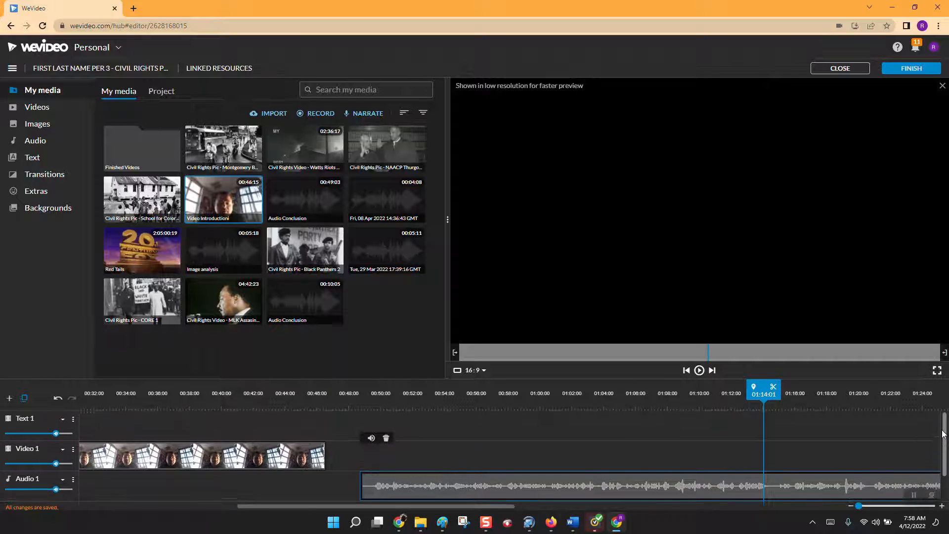
left_click(249, 462)
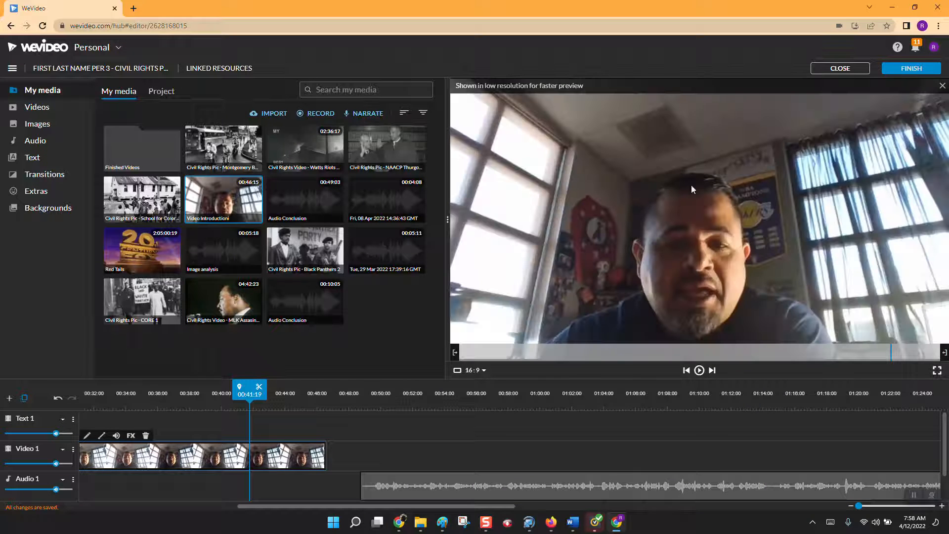
left_click(537, 487)
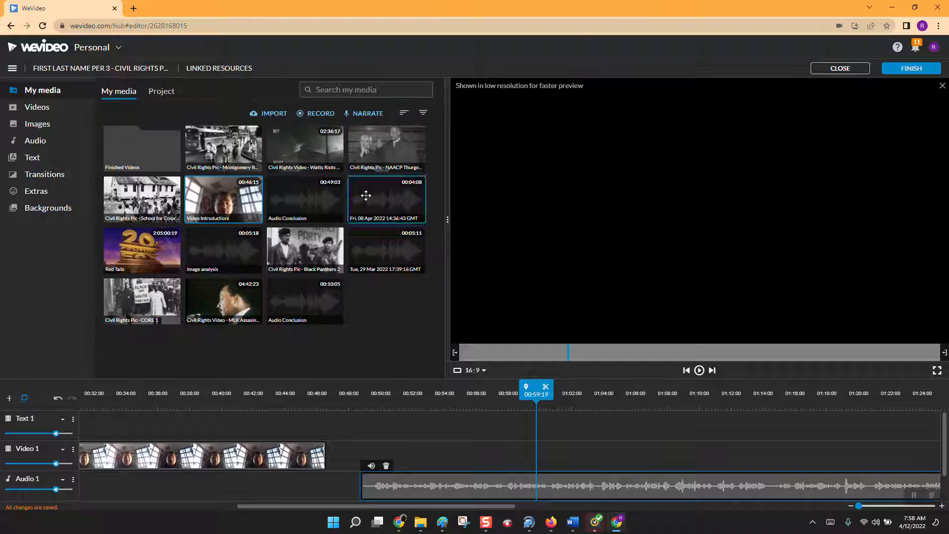
left_click_drag(385, 145, 375, 431)
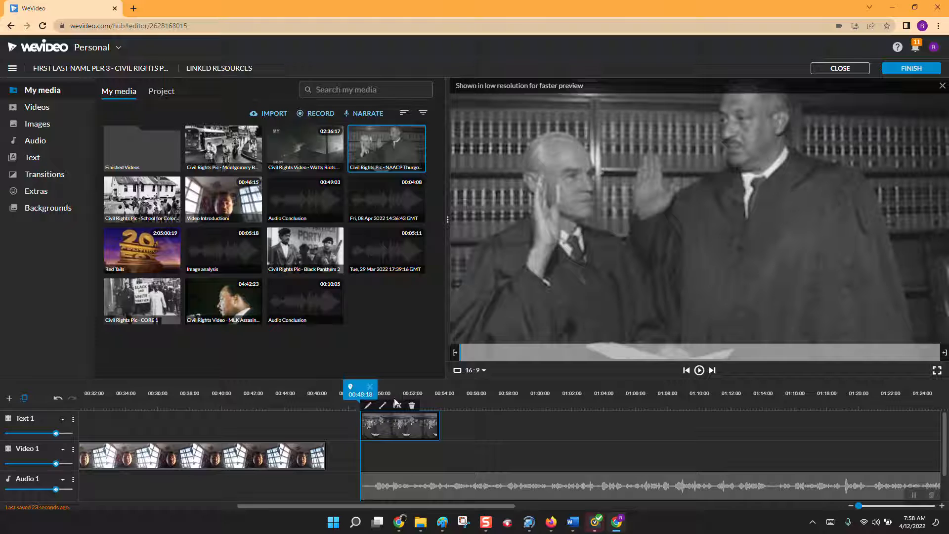
- Preview the NAACP picture with the narration, and extend the picture on the Text 1 track so that it ends at 01:04:18
left_click(699, 371)
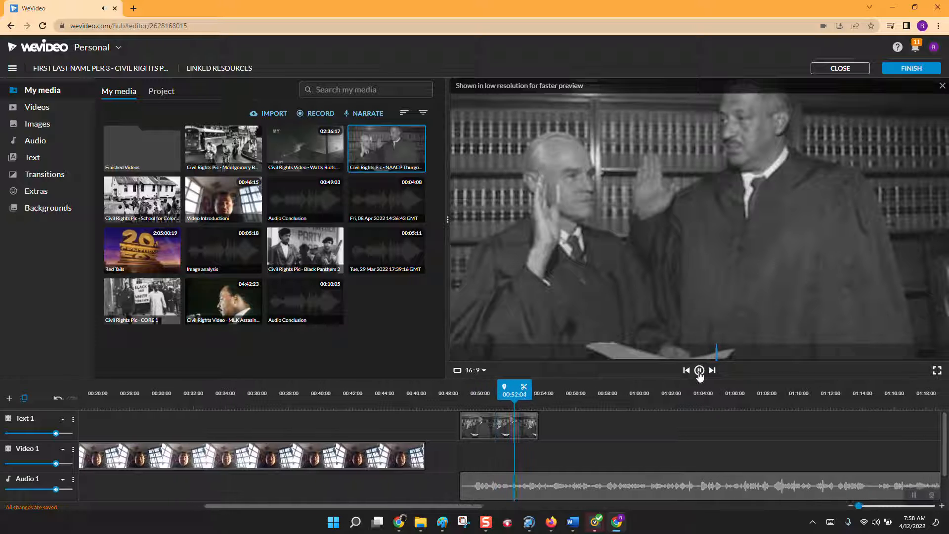
left_click(699, 371)
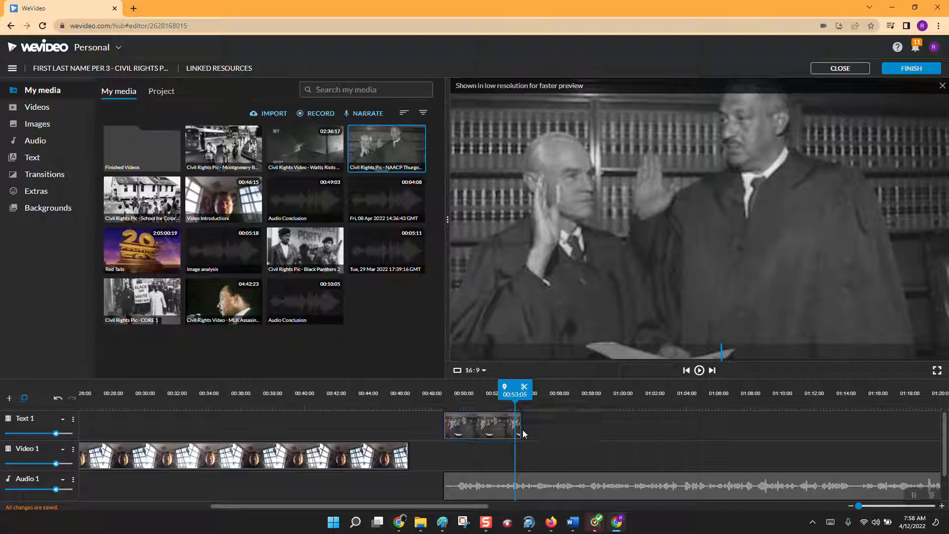
left_click(520, 429)
left_click_drag(523, 429, 699, 427)
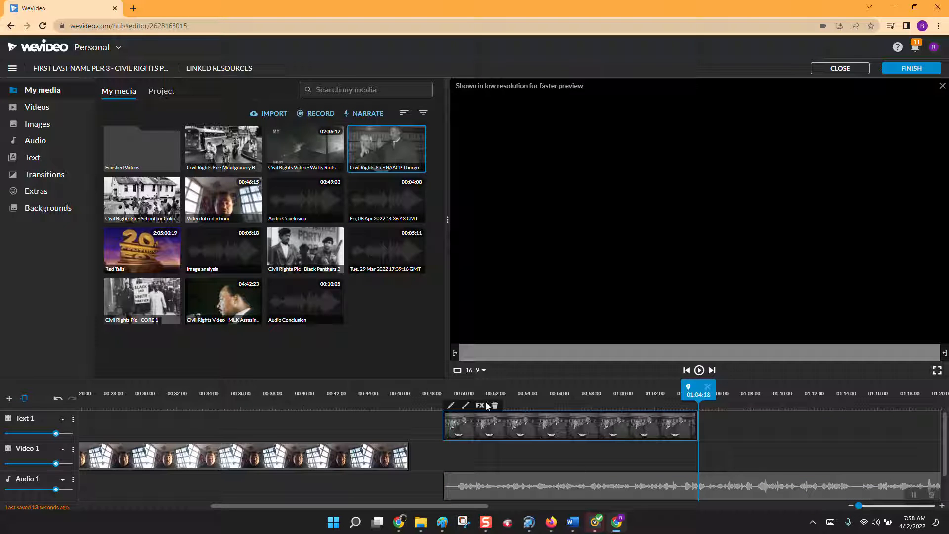
- Add the Black Panthers 2 picture at 01:04:18 on the Text 1 track, extend it to about 01:18, and preview the change between pictures
left_click_drag(307, 253, 706, 426)
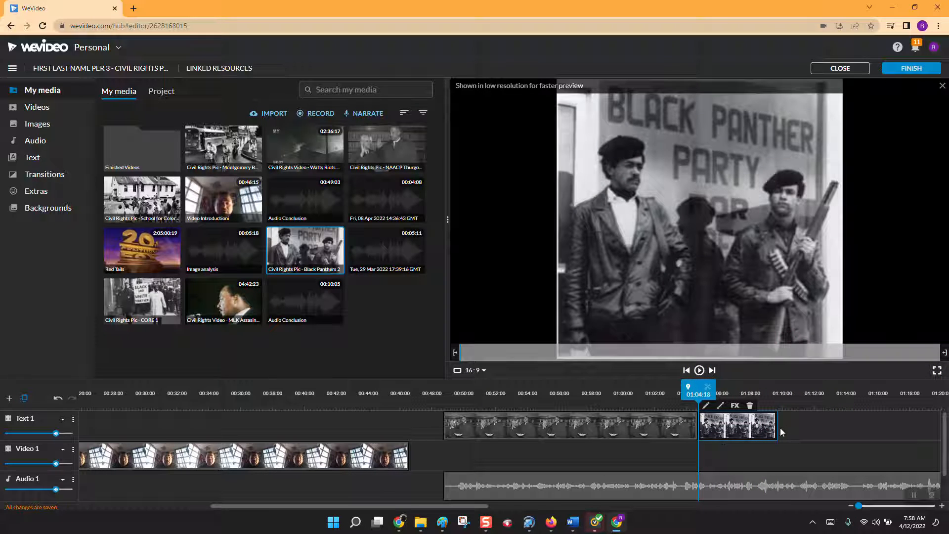
left_click_drag(775, 431, 915, 431)
left_click_drag(911, 394, 626, 416)
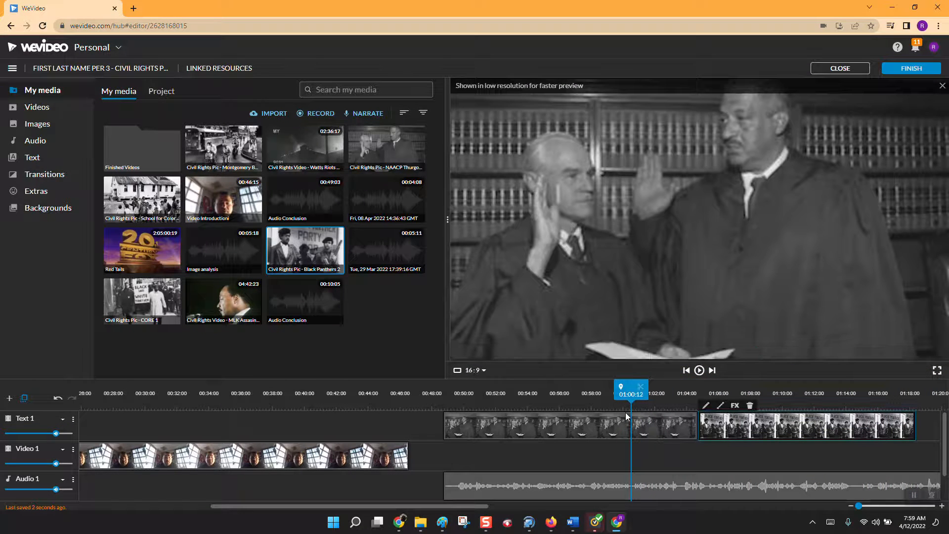
left_click(699, 371)
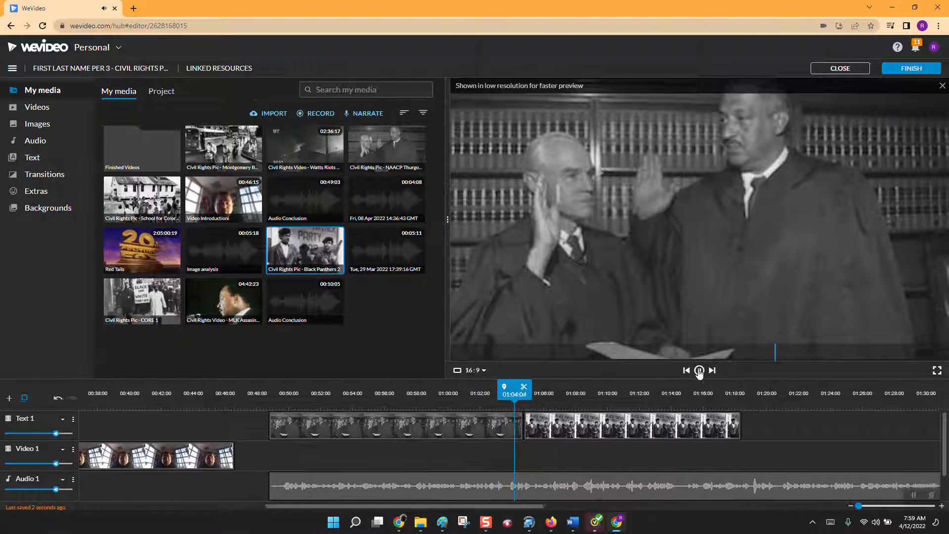
left_click(699, 372)
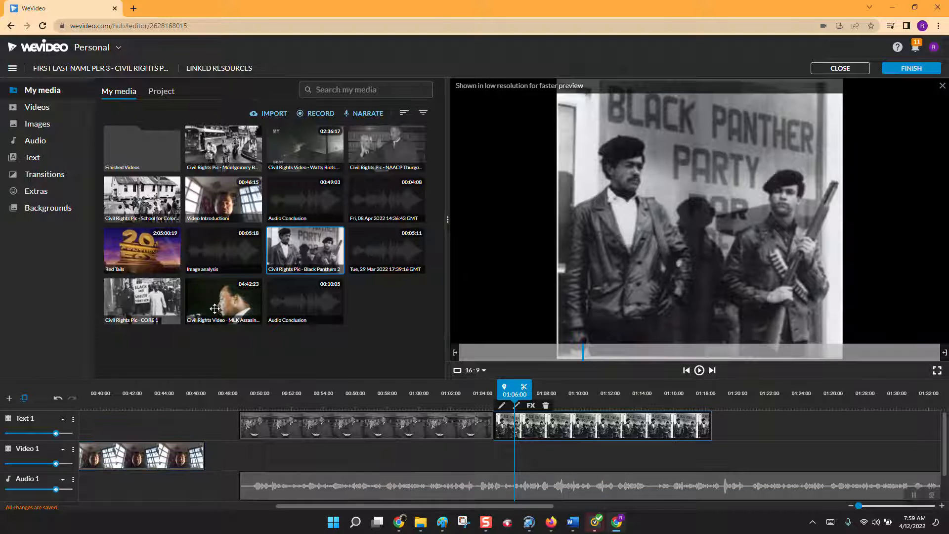
- Place the Watts Riots video on the Video 1 track at 00:48:18, beneath the pictures, and preview it
left_click(305, 156)
left_click_drag(304, 156, 250, 453)
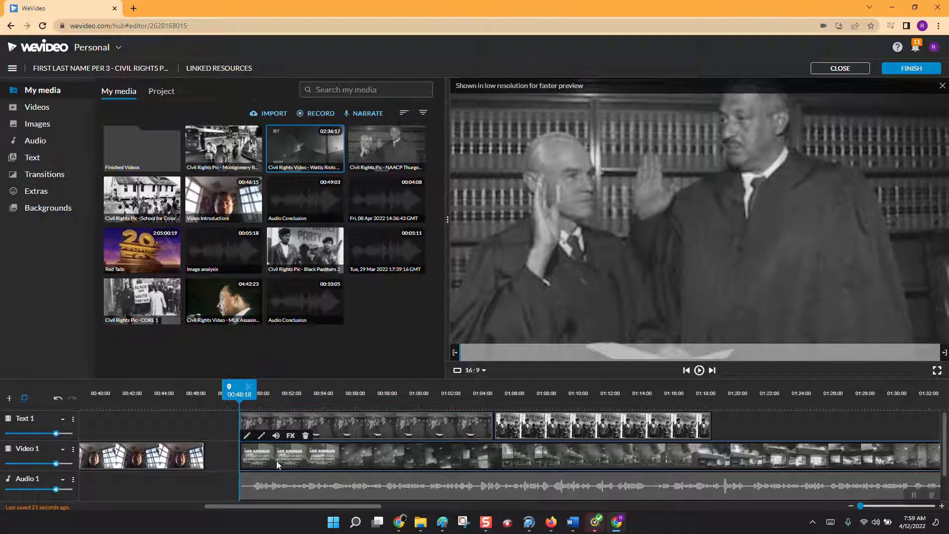
left_click(699, 371)
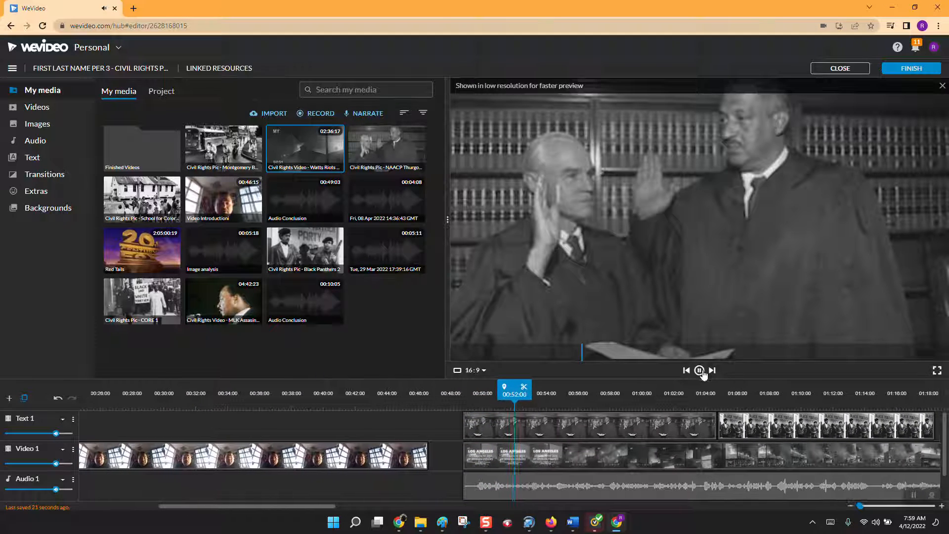
left_click(700, 371)
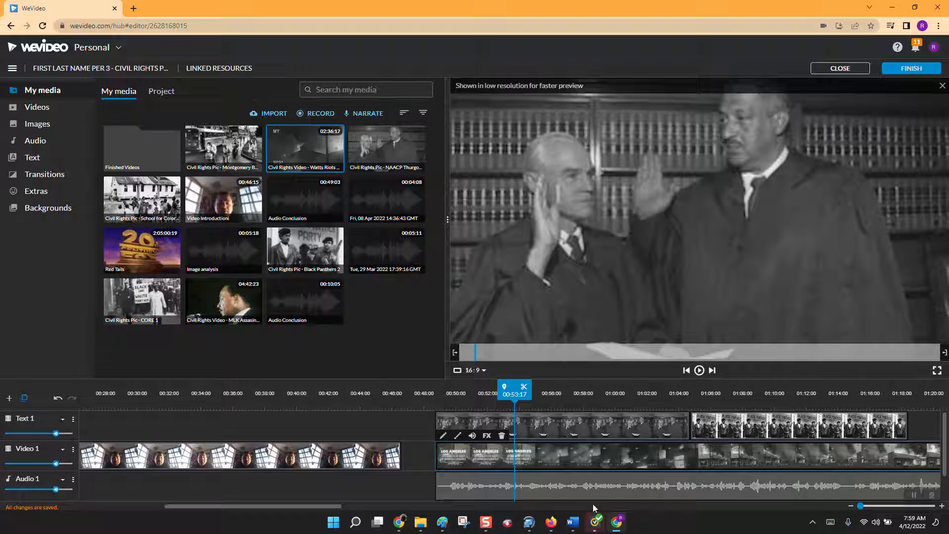
- Move the Watts Riots clip along the Video 1 track so that it starts at 01:37:21, right after the narration ends
left_click_drag(345, 509, 370, 497)
left_click_drag(349, 453, 821, 453)
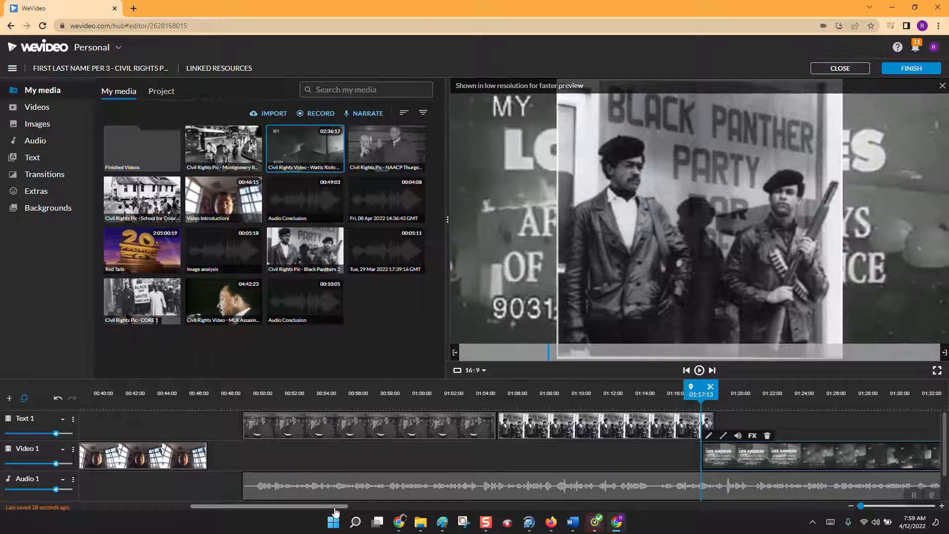
scroll(432, 490, "right", 6)
left_click_drag(414, 461, 736, 453)
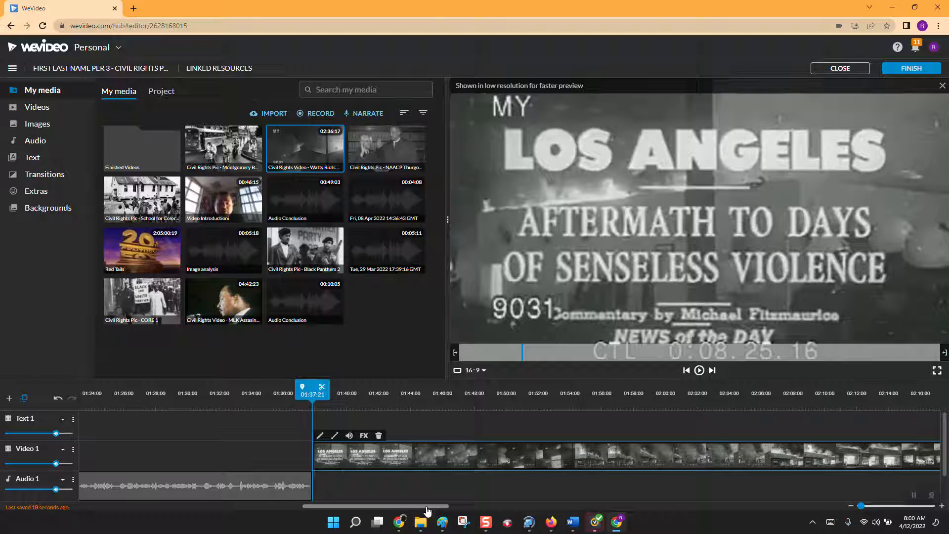
- Split the Watts Riots clip at 02:06:04 and delete its opening part
left_click_drag(428, 508, 464, 506)
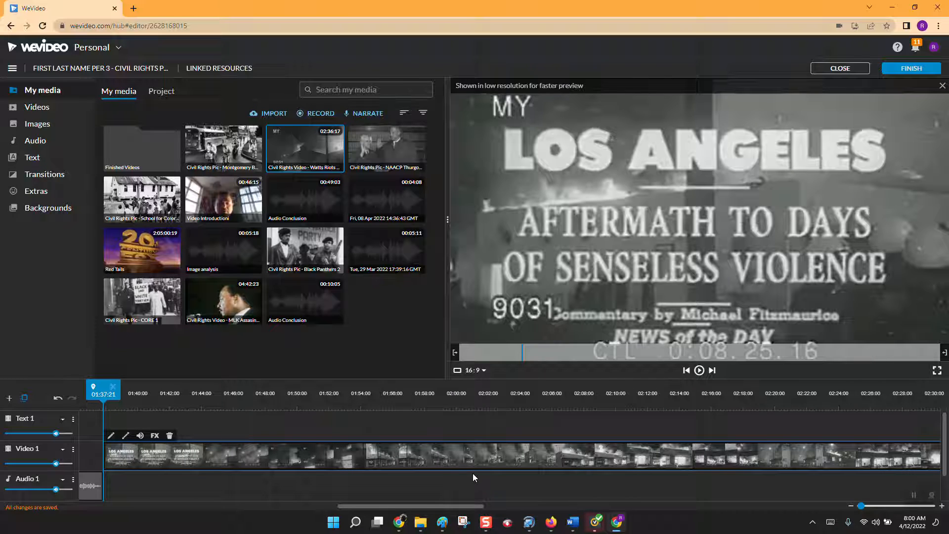
left_click(102, 388)
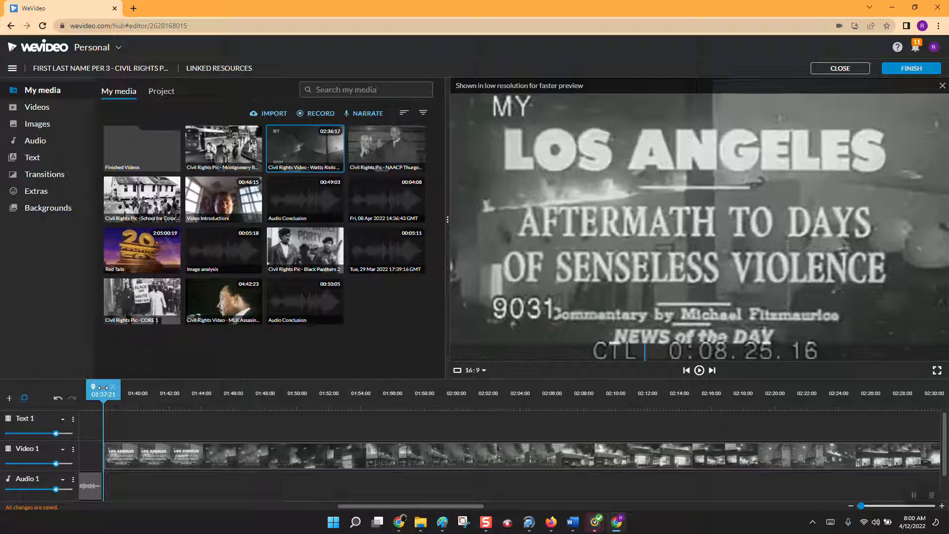
mouse_move(103, 388)
left_mouse_down()
mouse_move(328, 389)
mouse_move(336, 408)
mouse_move(280, 404)
mouse_move(569, 404)
mouse_move(555, 404)
left_mouse_up()
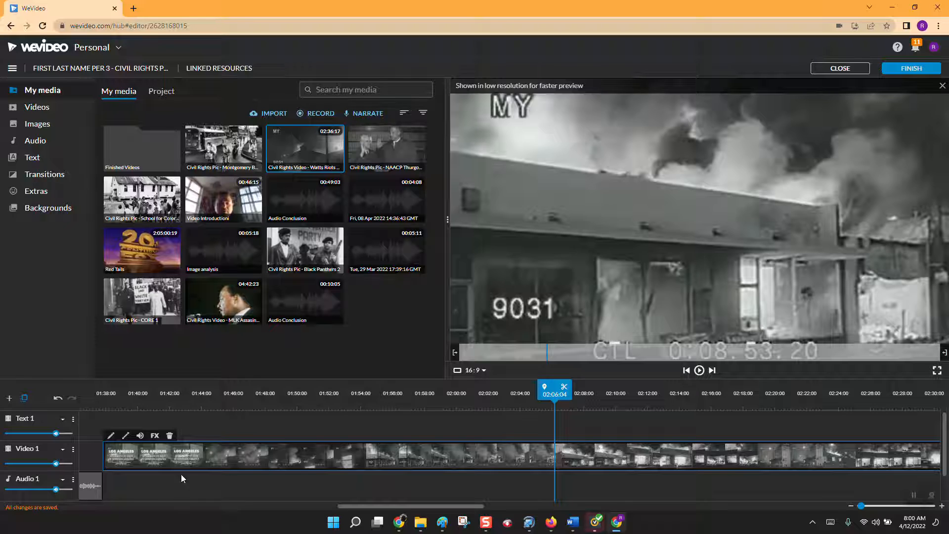
left_click(565, 389)
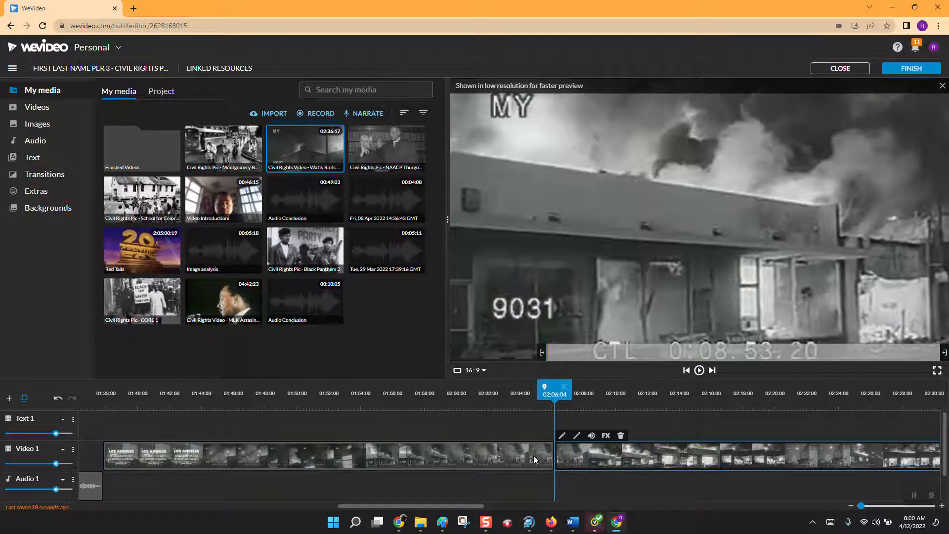
left_click(519, 461)
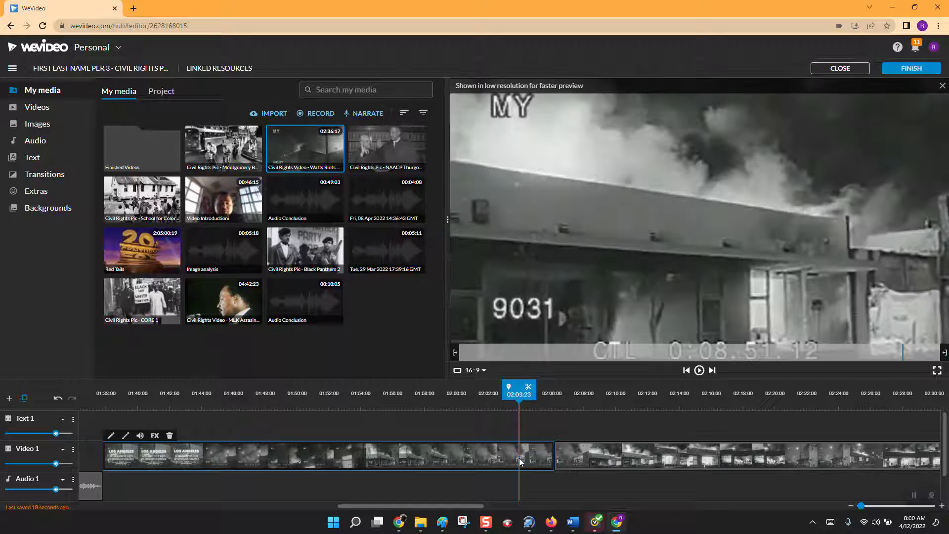
key("Delete")
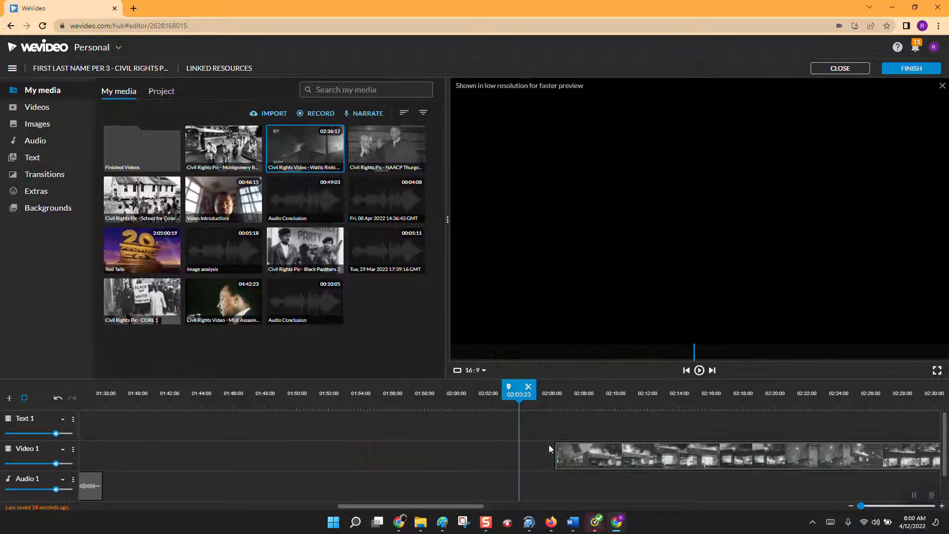
- Move the remaining Watts Riots footage back to 01:37:21, and cut off everything after 02:24:11
left_click_drag(645, 458, 100, 446)
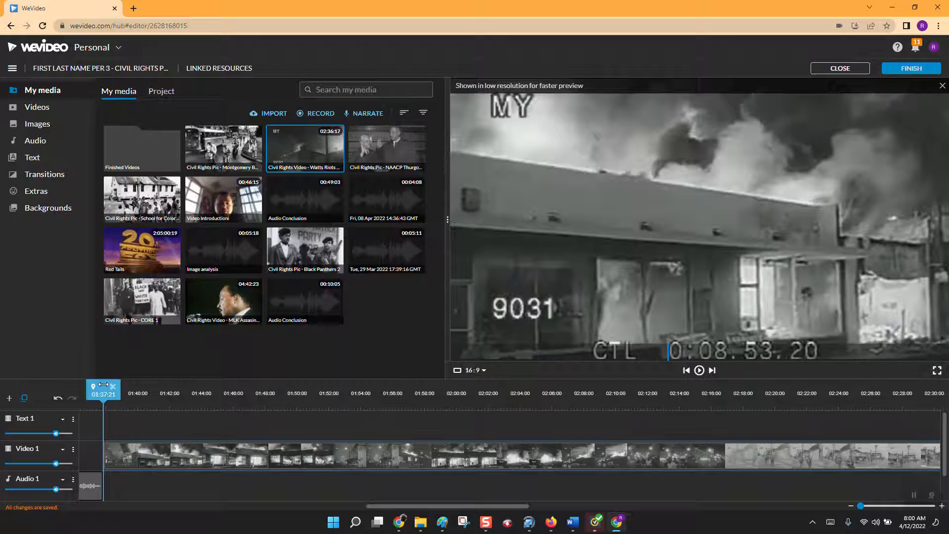
left_click_drag(103, 384, 847, 410)
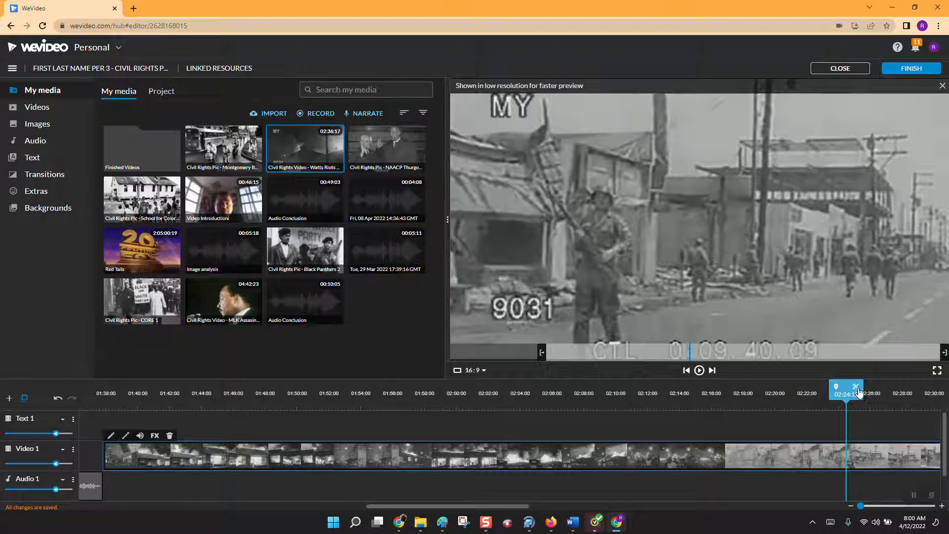
left_click(856, 388)
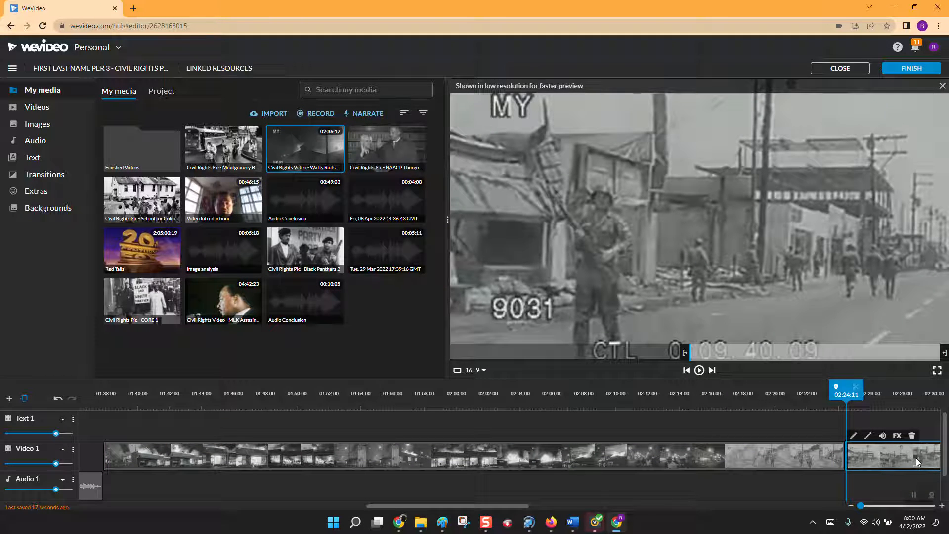
key("Delete")
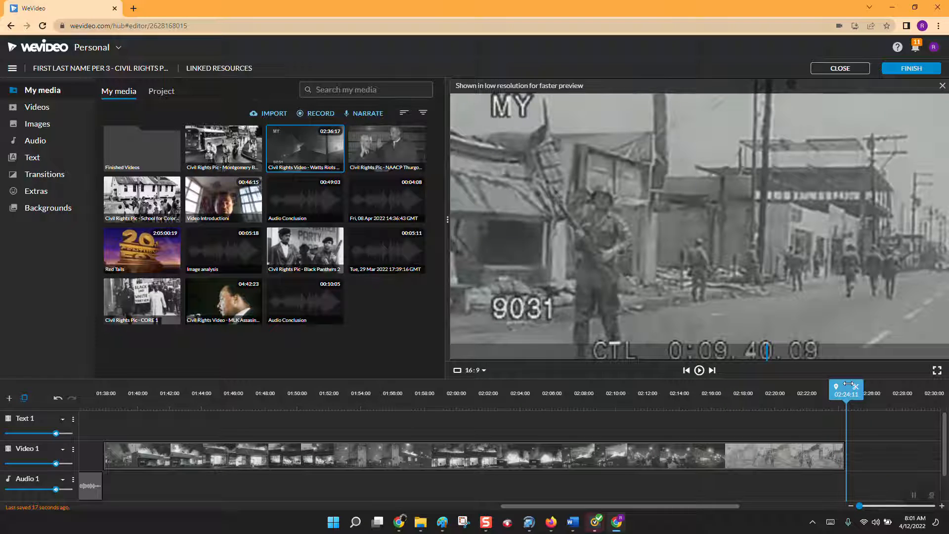
mouse_move(848, 384)
left_mouse_down()
mouse_move(103, 423)
mouse_move(710, 466)
mouse_move(846, 448)
left_mouse_up()
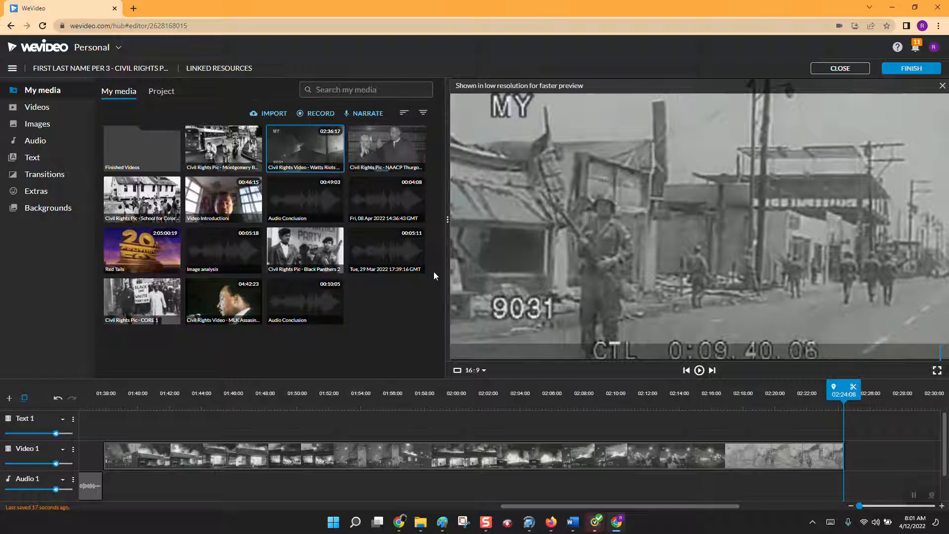
- Shift the narration and NAACP picture to 00:46:15, directly after the webcam introduction, and the Black Panthers picture to 01:02:15 to close the gaps
left_click_drag(542, 508, 119, 494)
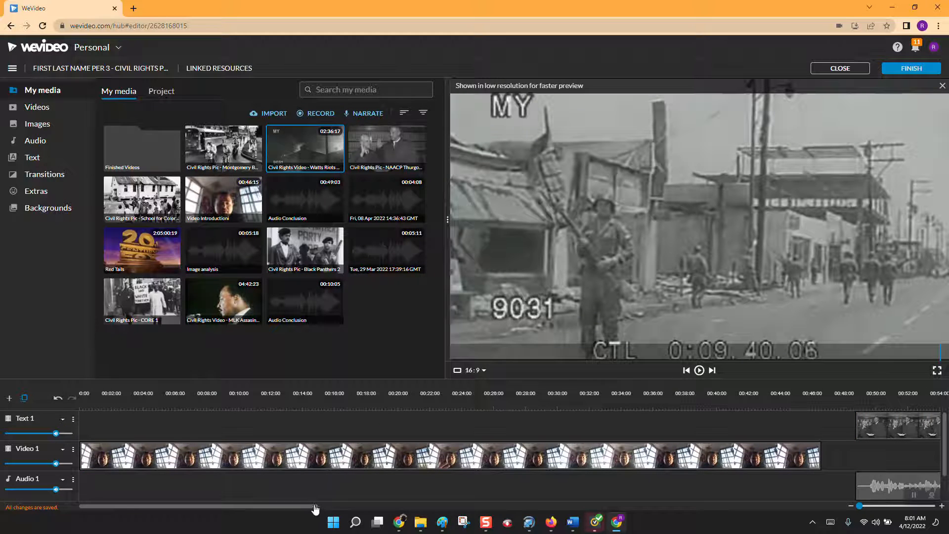
left_click_drag(315, 507, 437, 497)
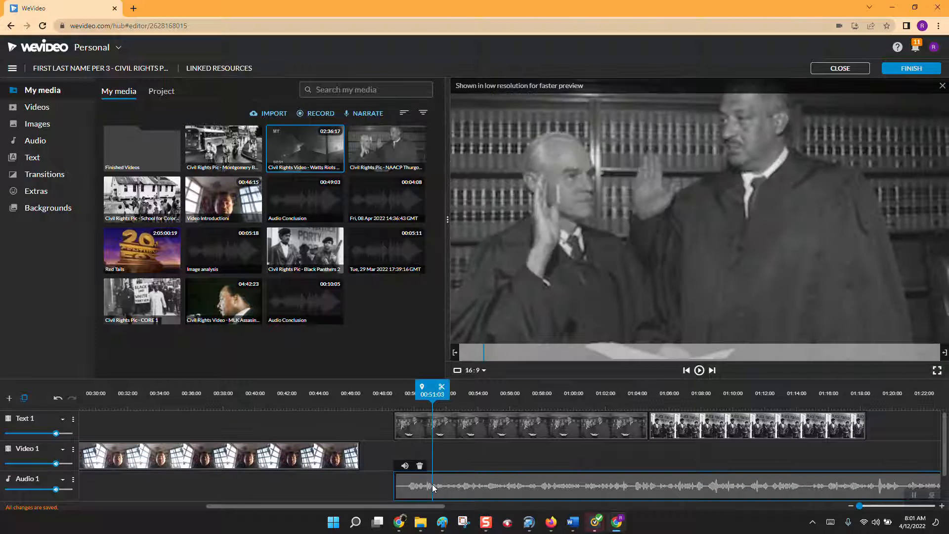
left_click_drag(432, 485, 398, 485)
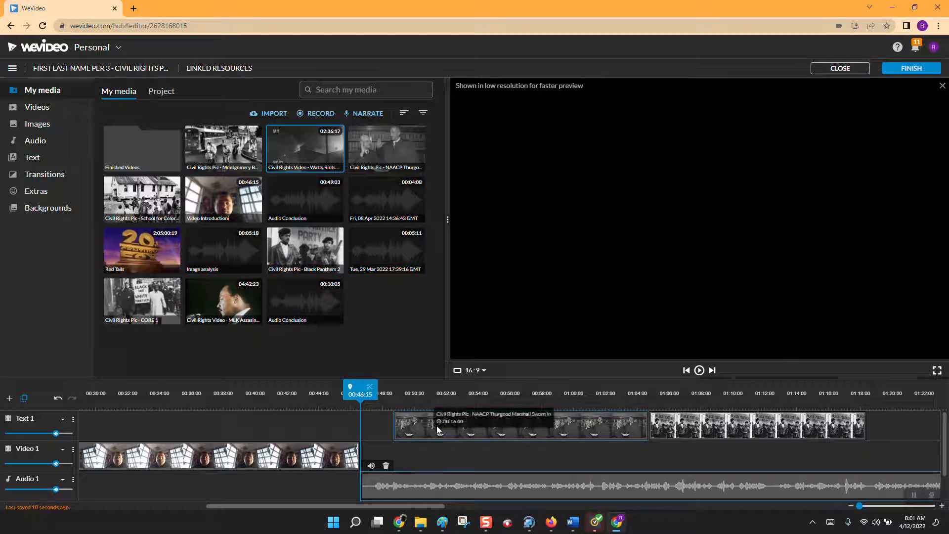
left_click_drag(437, 426, 402, 428)
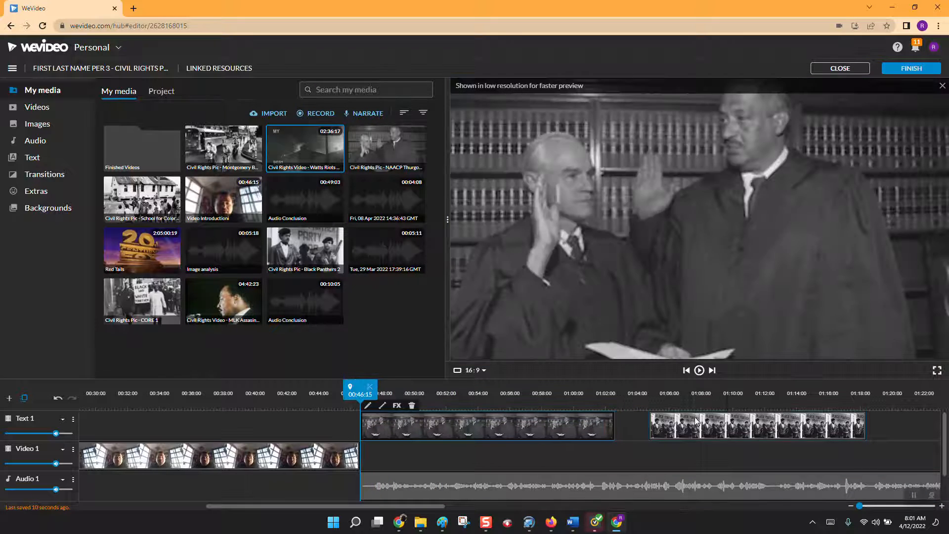
left_click_drag(695, 424, 663, 425)
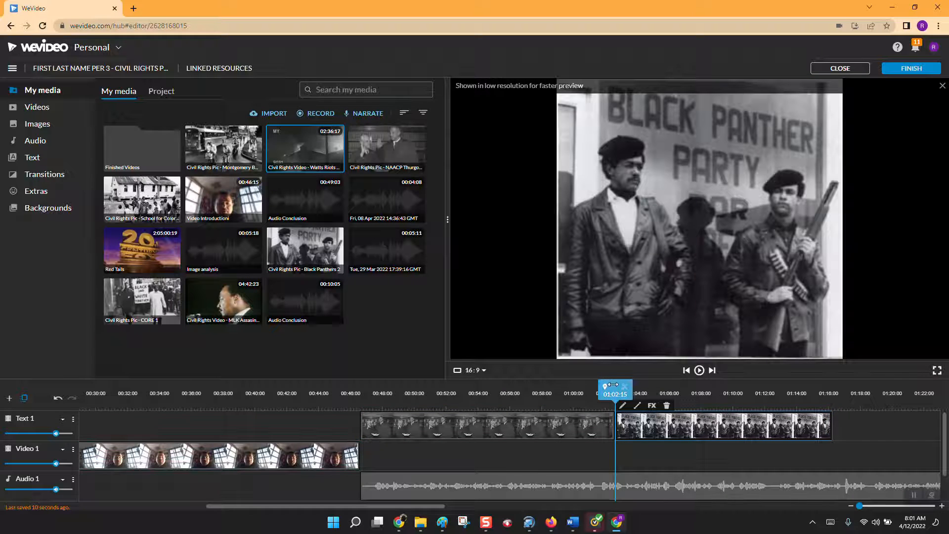
- Play the transition from the webcam introduction to the NAACP picture starting at 00:43:09, and view the Black Panthers picture at 01:09:23
left_click_drag(613, 385, 310, 403)
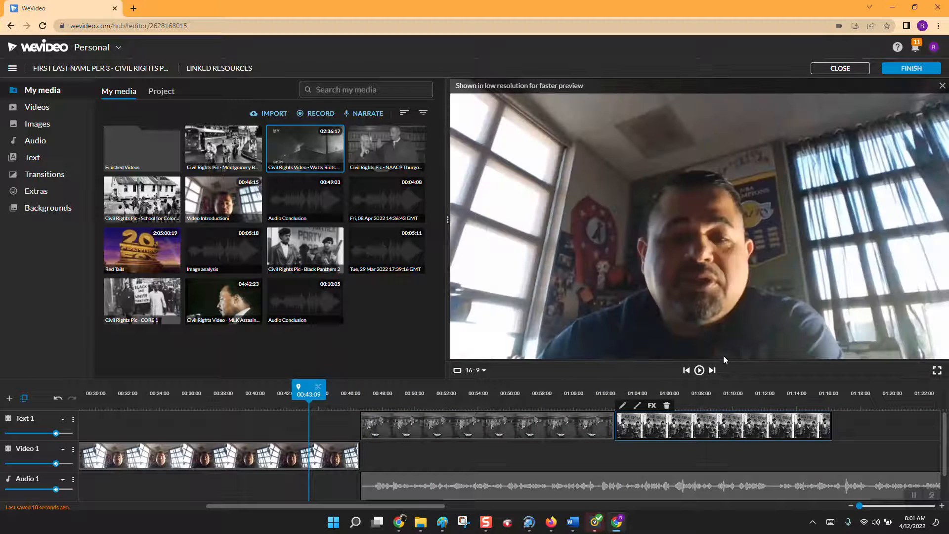
left_click(699, 370)
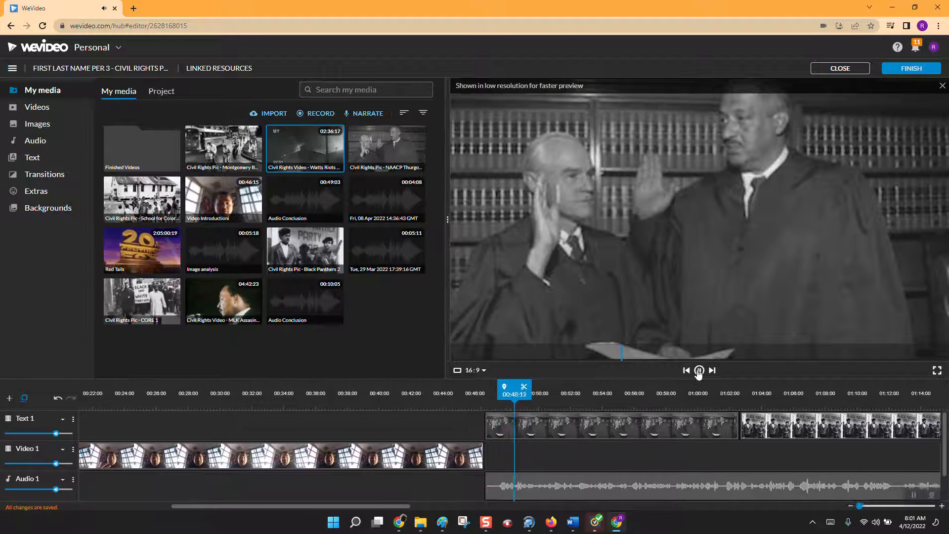
left_click(698, 373)
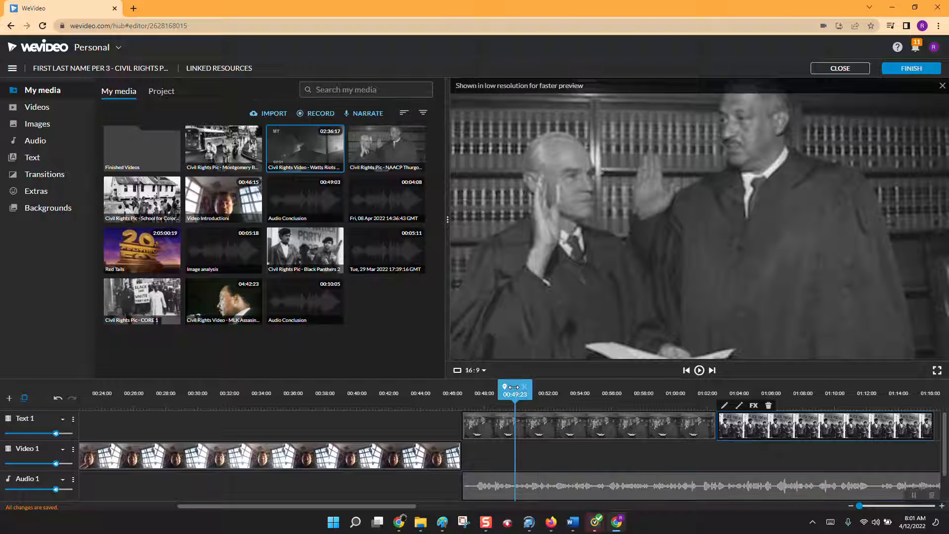
left_click_drag(520, 399, 834, 398)
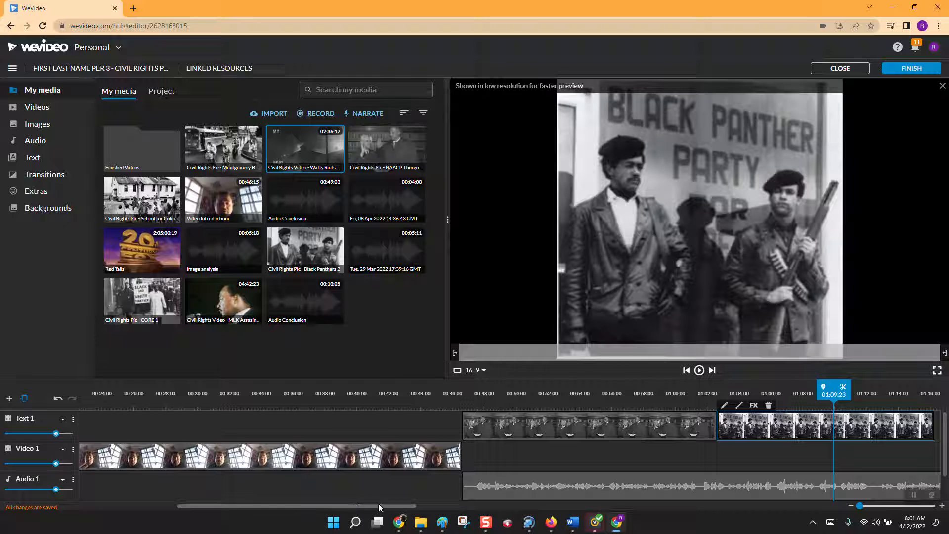
- Move the Watts Riots clip to 01:35:18, directly after the narration, and play the transition from 01:30:08
left_click_drag(380, 503, 544, 471)
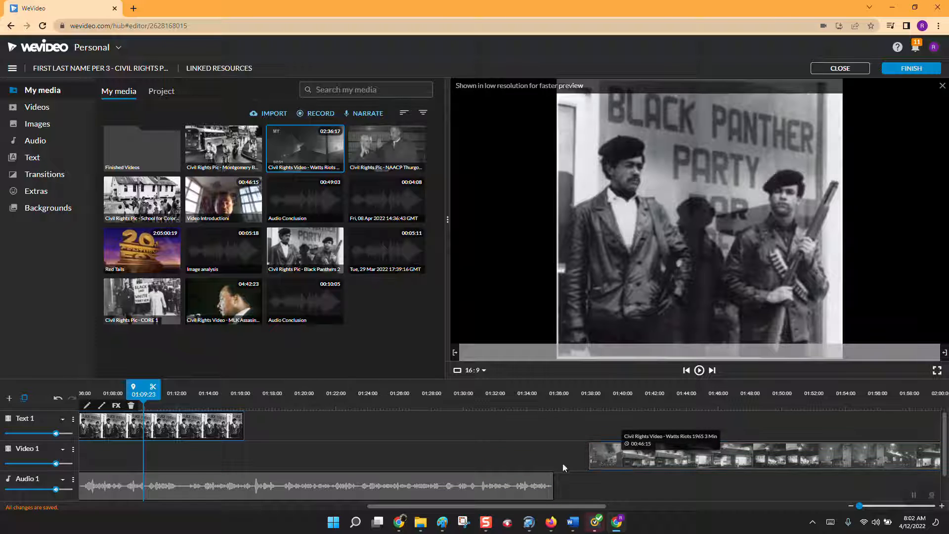
left_click_drag(625, 455, 588, 456)
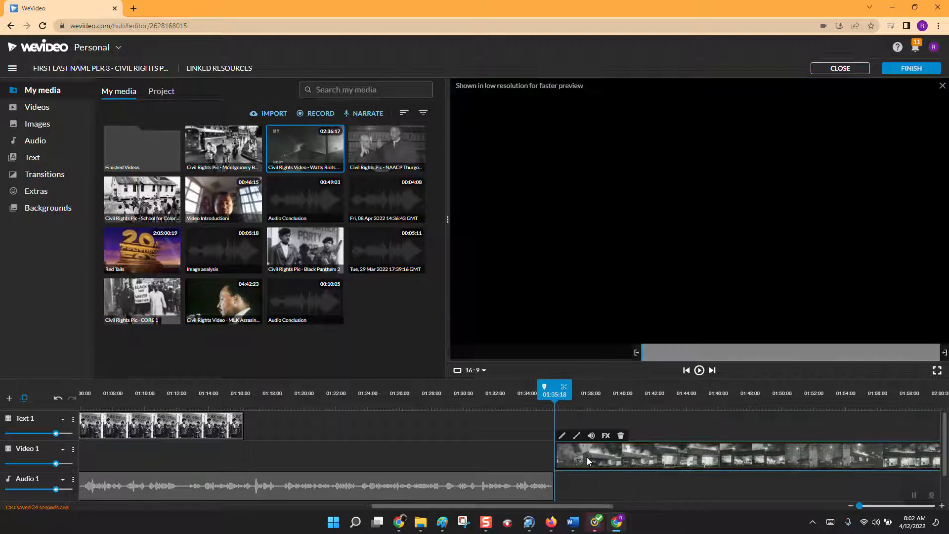
left_click_drag(550, 385, 464, 386)
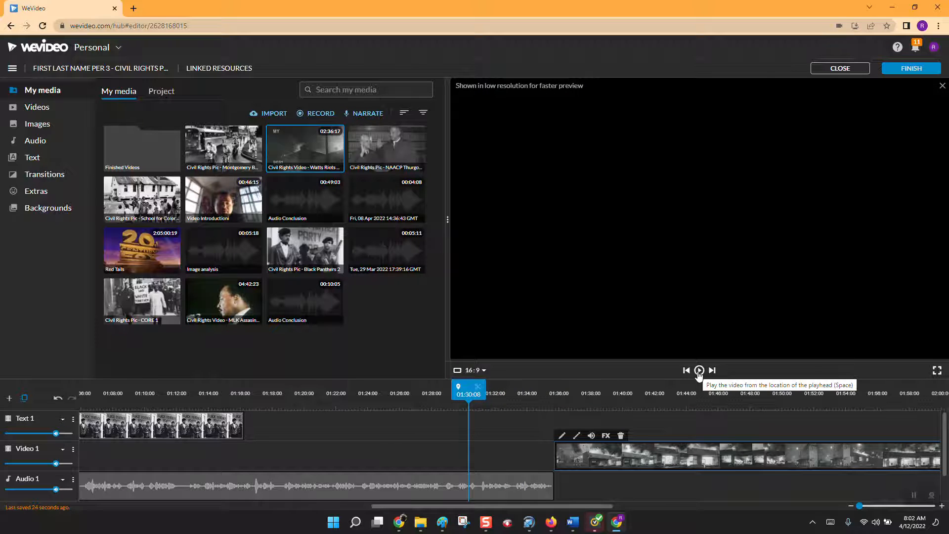
left_click(699, 370)
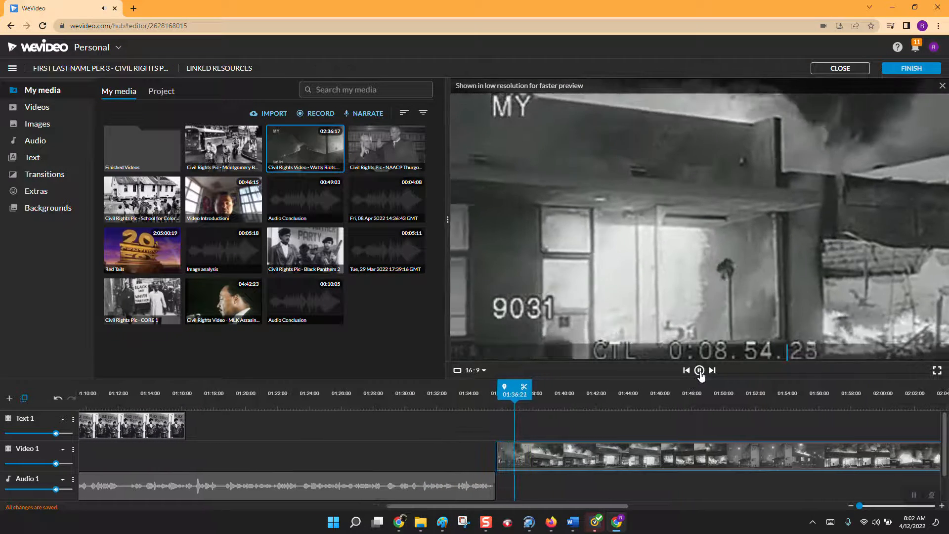
left_click(699, 371)
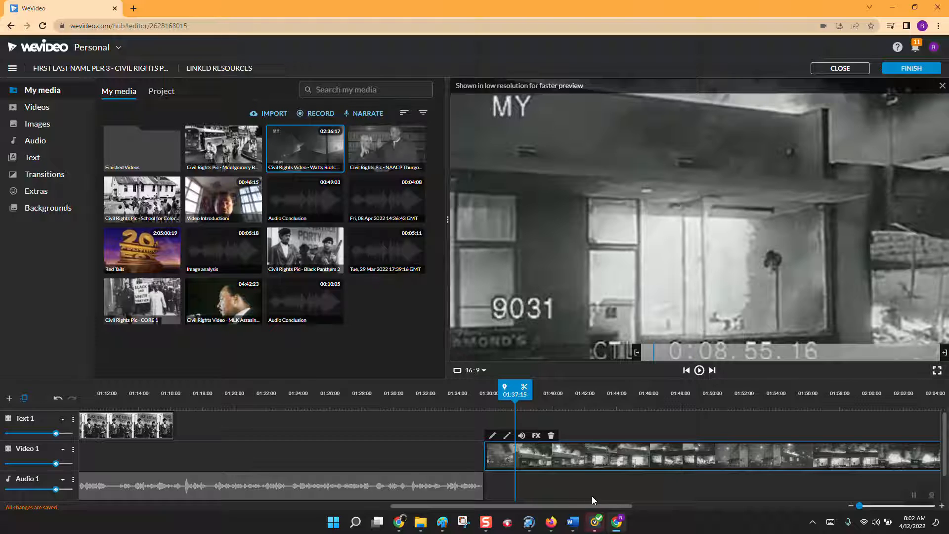
- Add a new Video / Text track named Video 2 to the timeline
left_click_drag(518, 507, 160, 493)
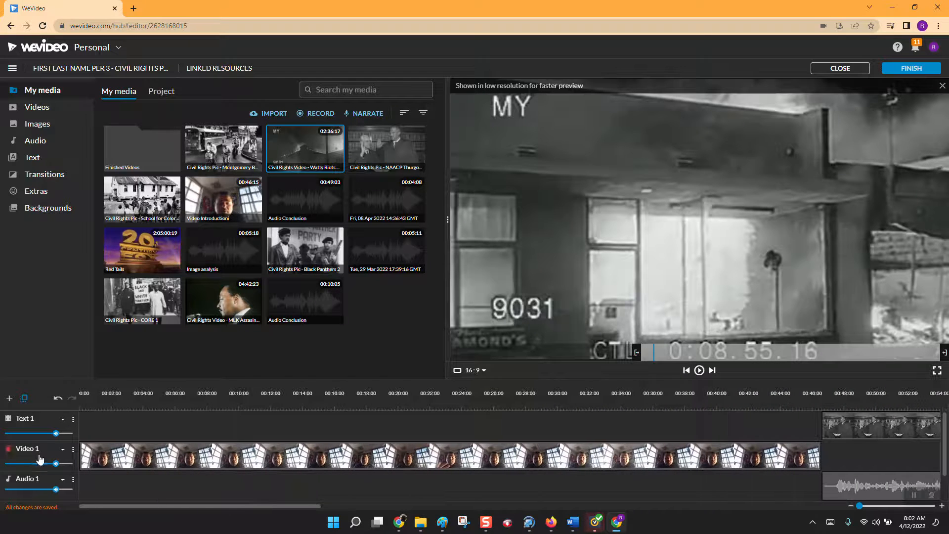
left_click(9, 398)
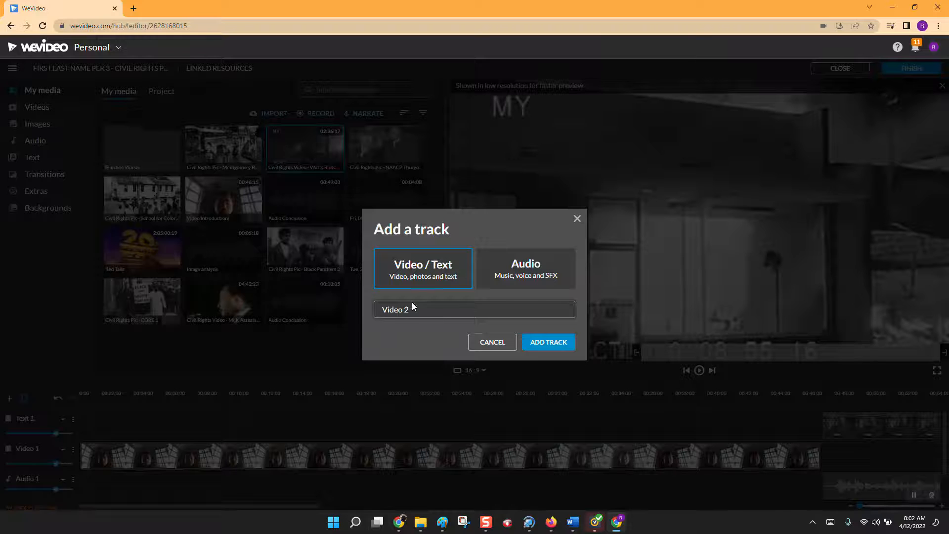
left_click(540, 344)
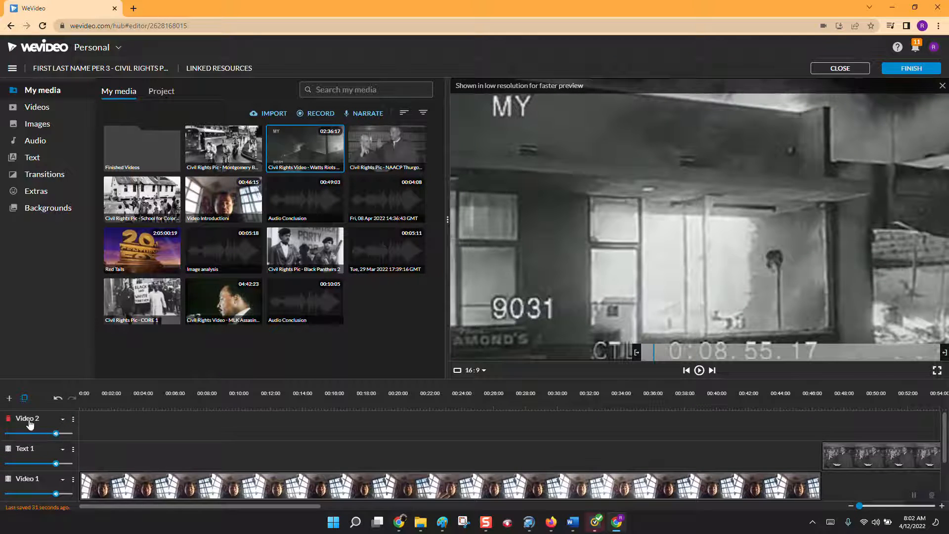
left_click(28, 421)
mouse_move(57, 429)
- Move the Watts Riots clip along the Video 1 track to 01:16:07, directly after the end of the Black Panthers picture
left_click_drag(292, 508, 522, 509)
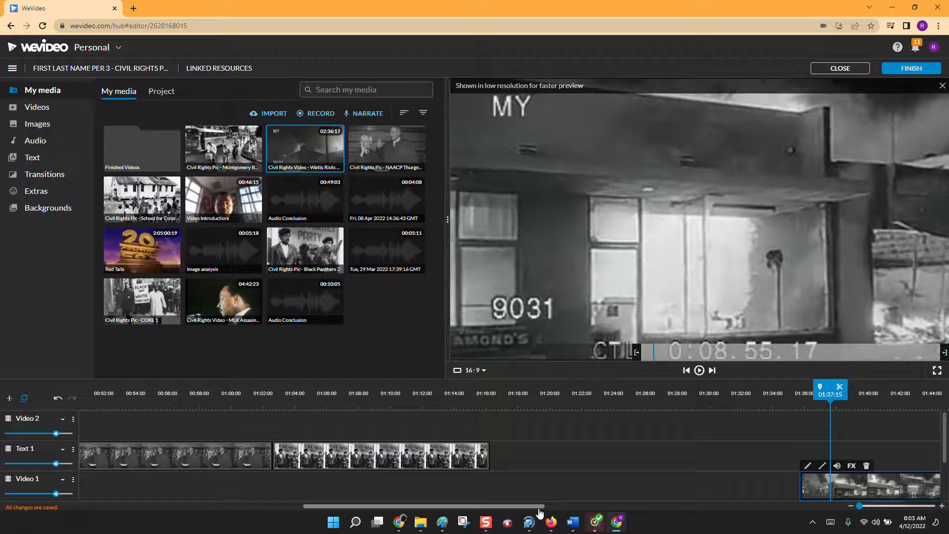
left_click_drag(540, 514, 574, 510)
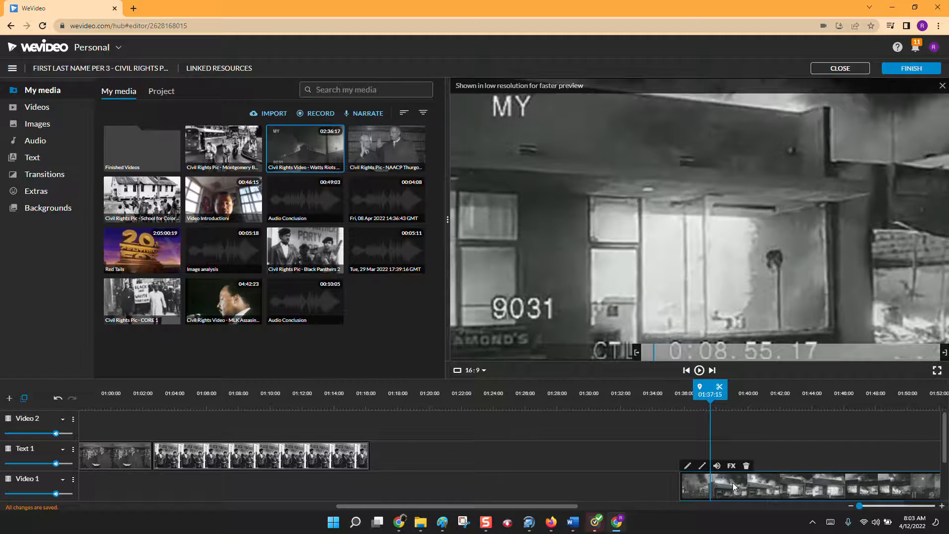
left_click_drag(733, 483, 345, 479)
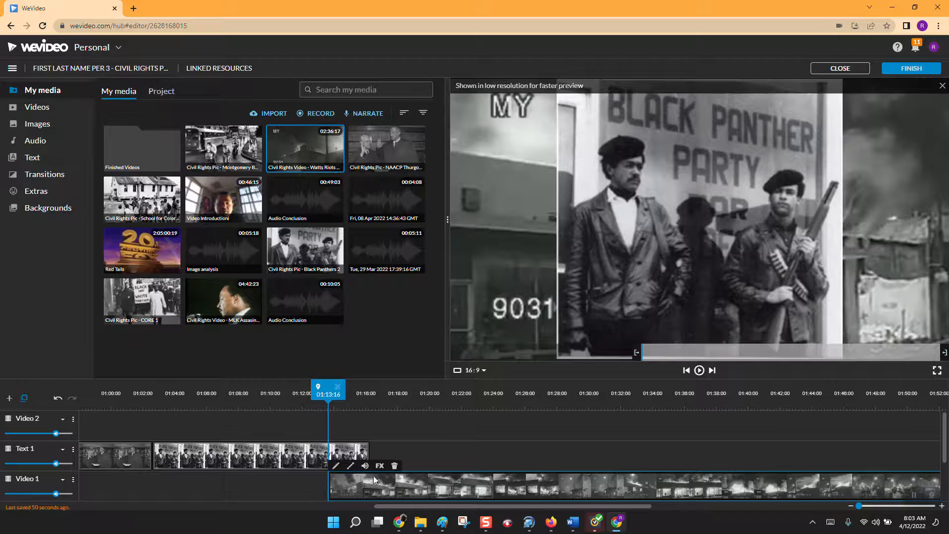
left_click_drag(363, 481, 405, 481)
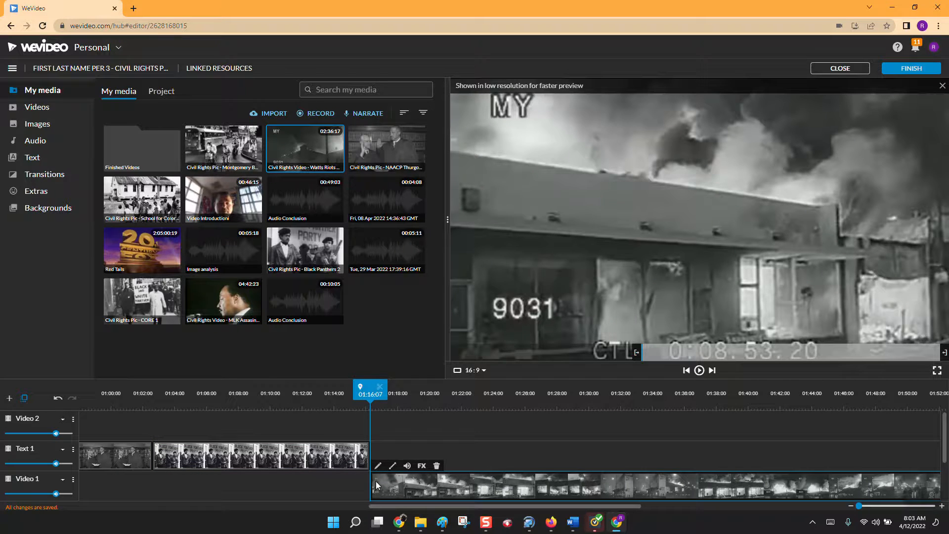
left_click(486, 522)
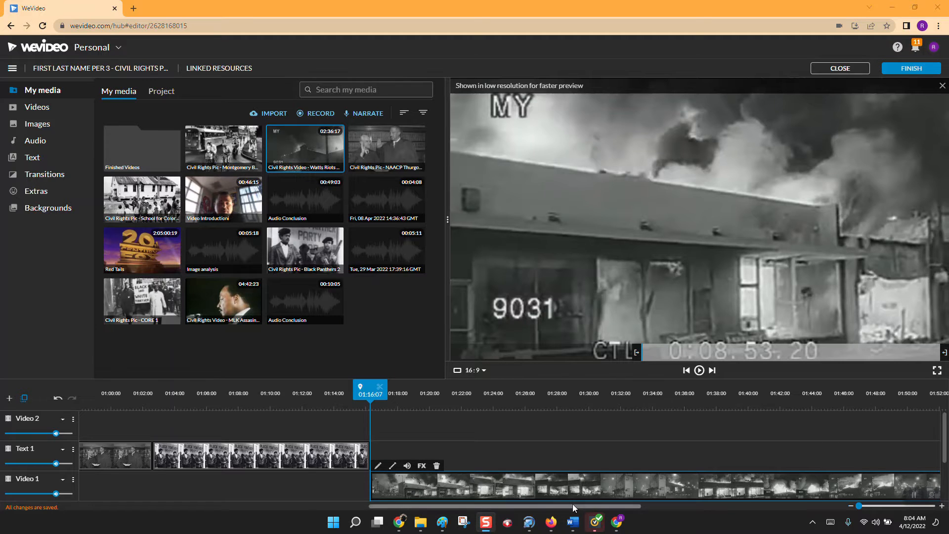